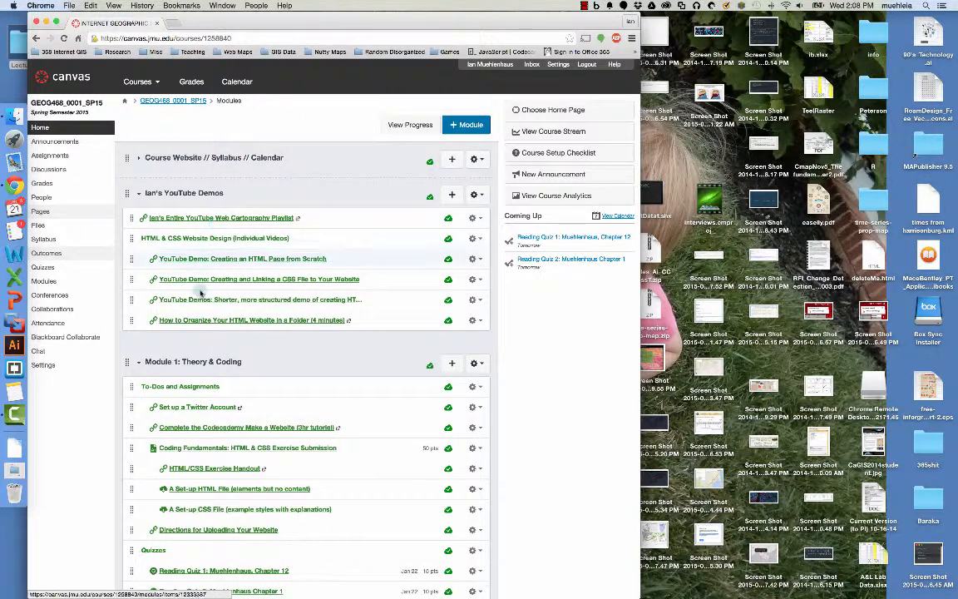
- Open the 'Directions for Uploading Your Website' PDF in a new tab and scroll through it
scroll(226, 418, down, 5)
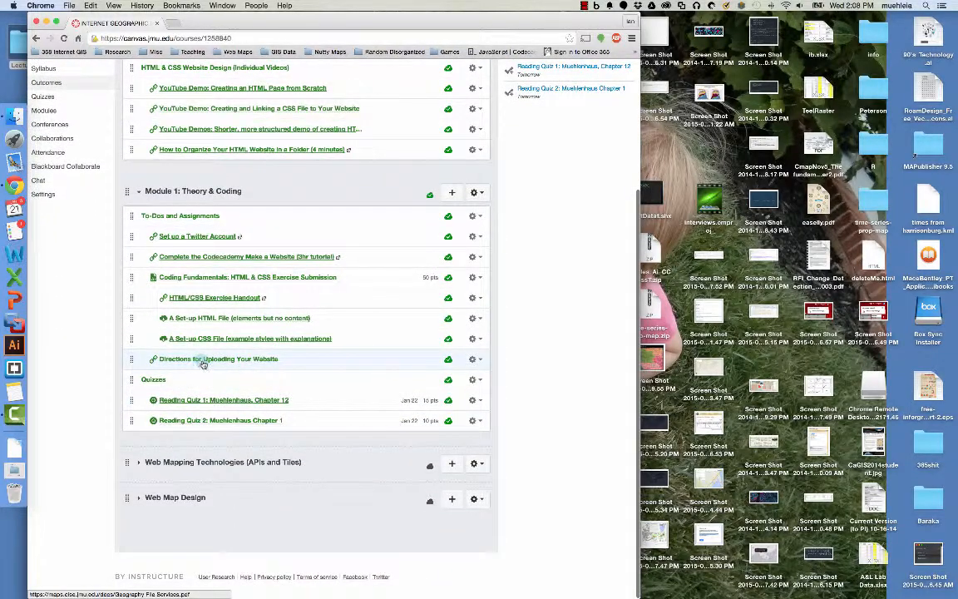
right_click(205, 361)
click(206, 363)
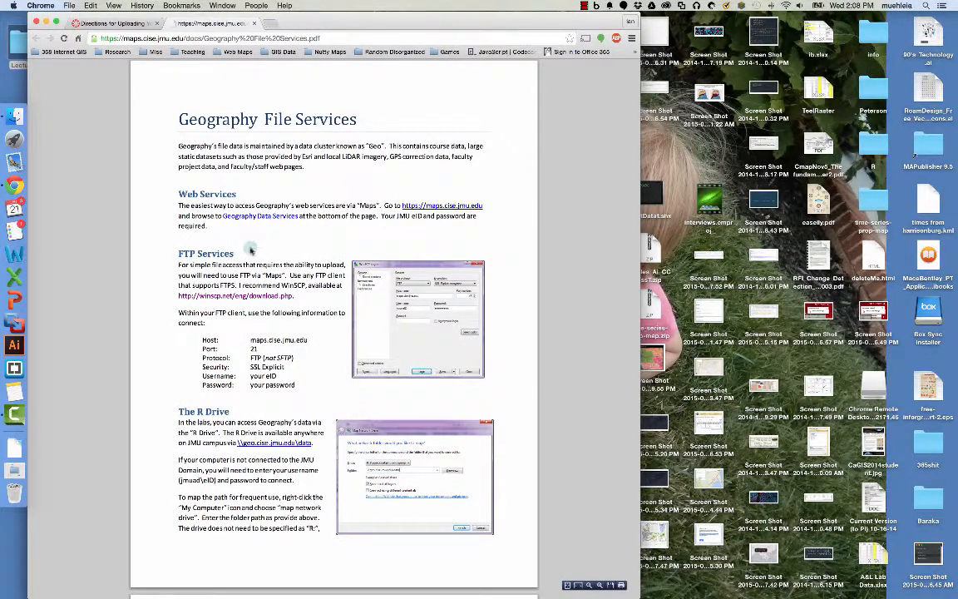
scroll(250, 250, down, 10)
scroll(249, 250, down, 1)
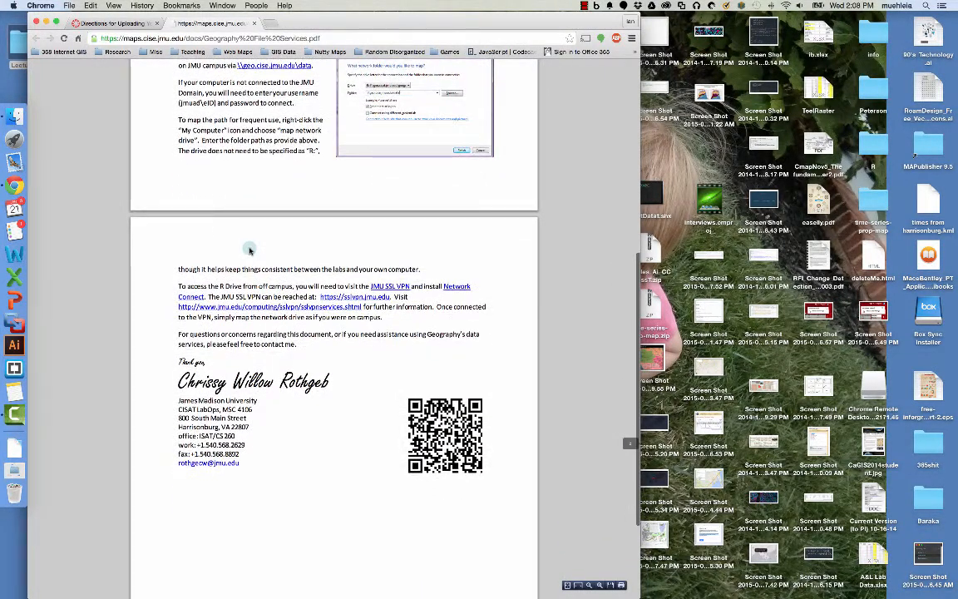
scroll(243, 246, up, 11)
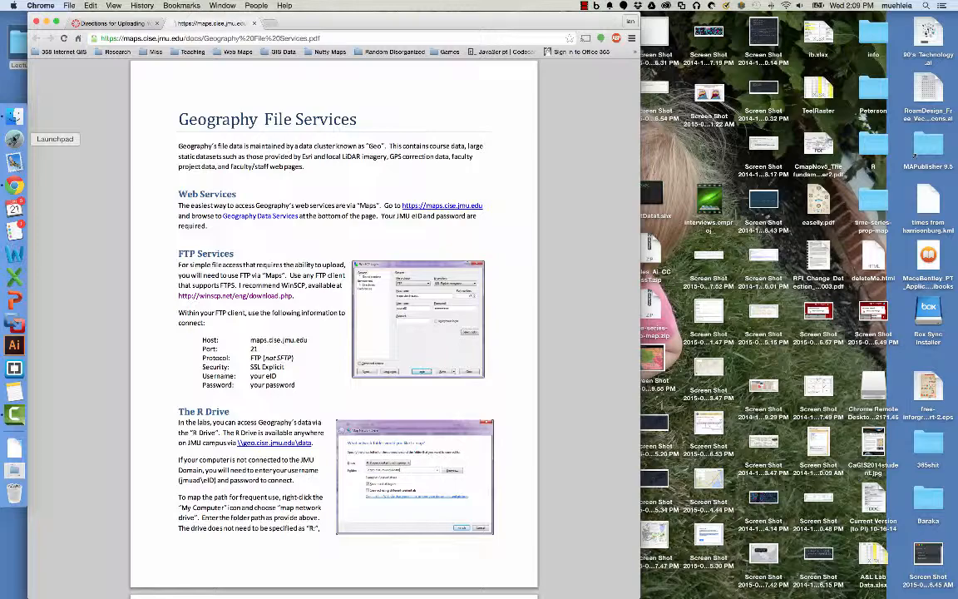
click(14, 139)
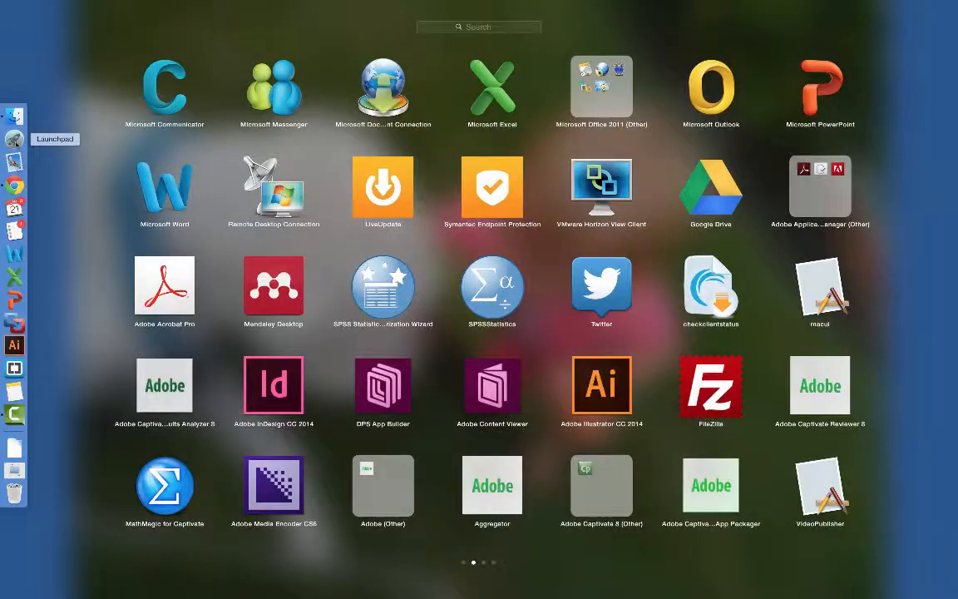
- Launch FileZilla, dismiss the new-version notice, and browse the local 468site folder
click(718, 370)
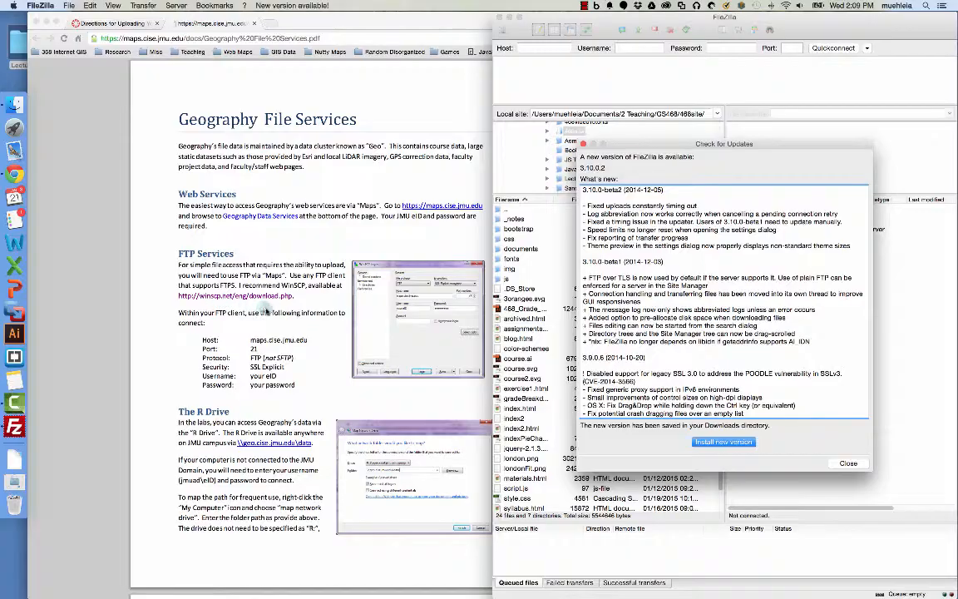
click(847, 464)
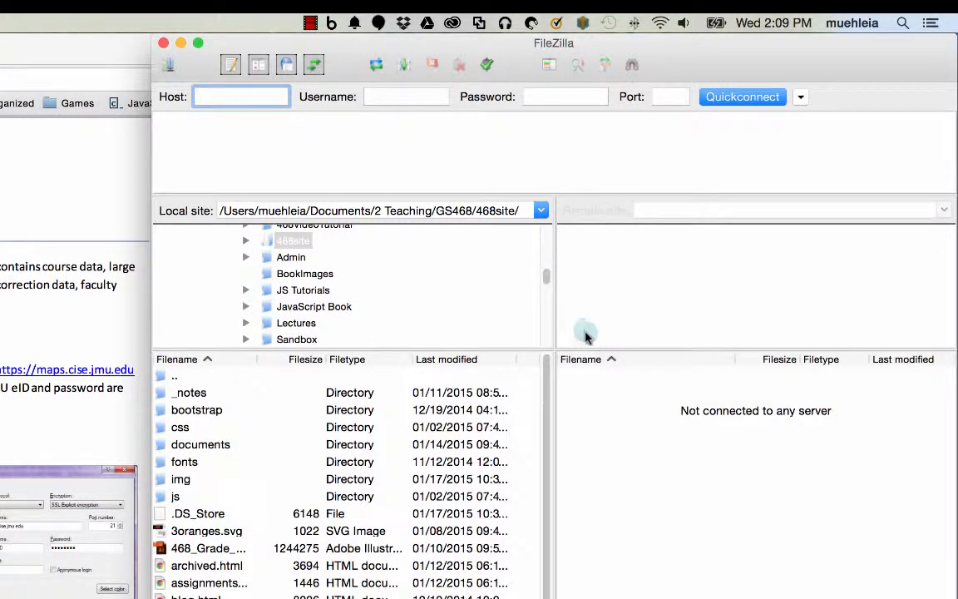
scroll(365, 534, down, 2)
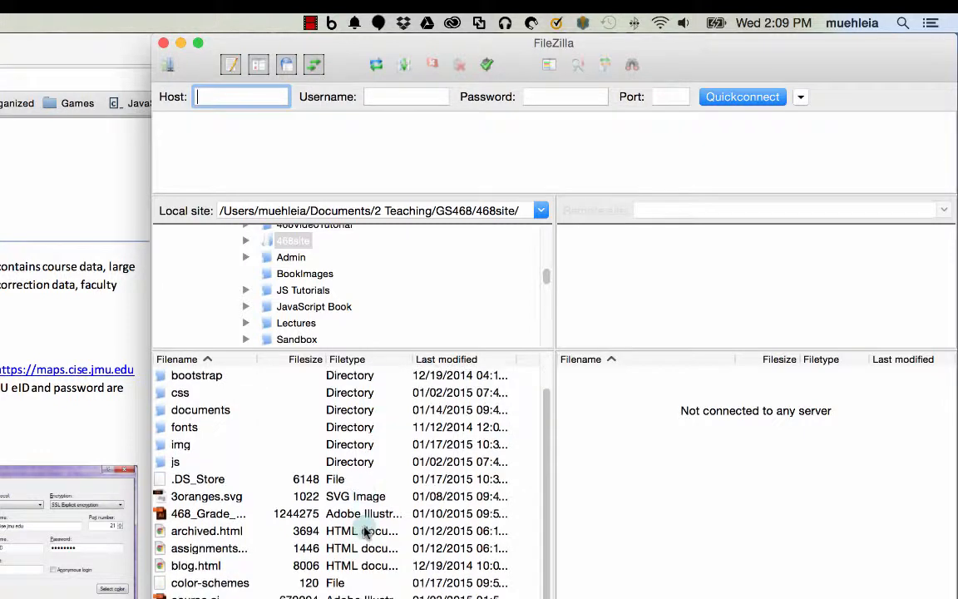
scroll(364, 533, up, 2)
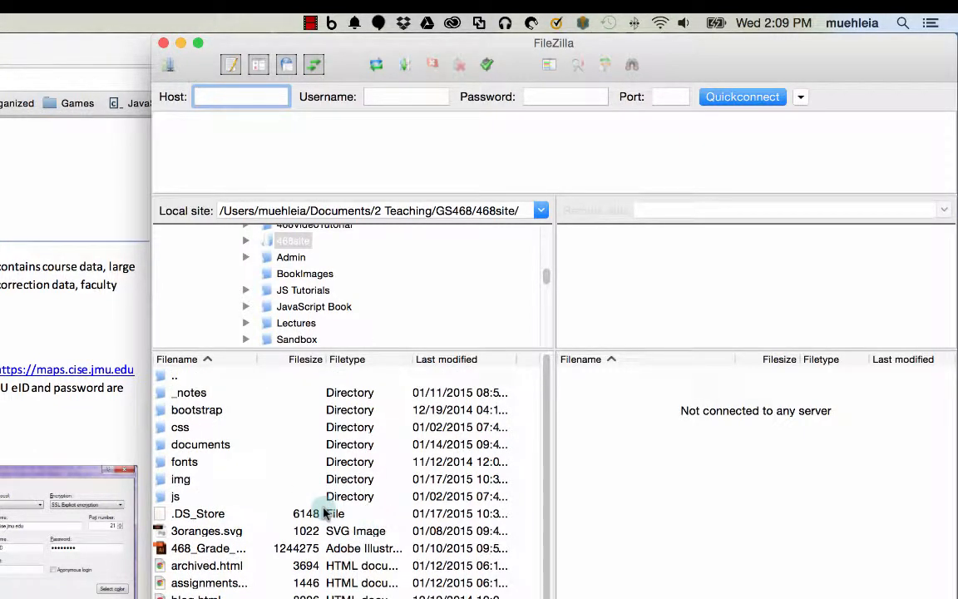
scroll(266, 312, down, 5)
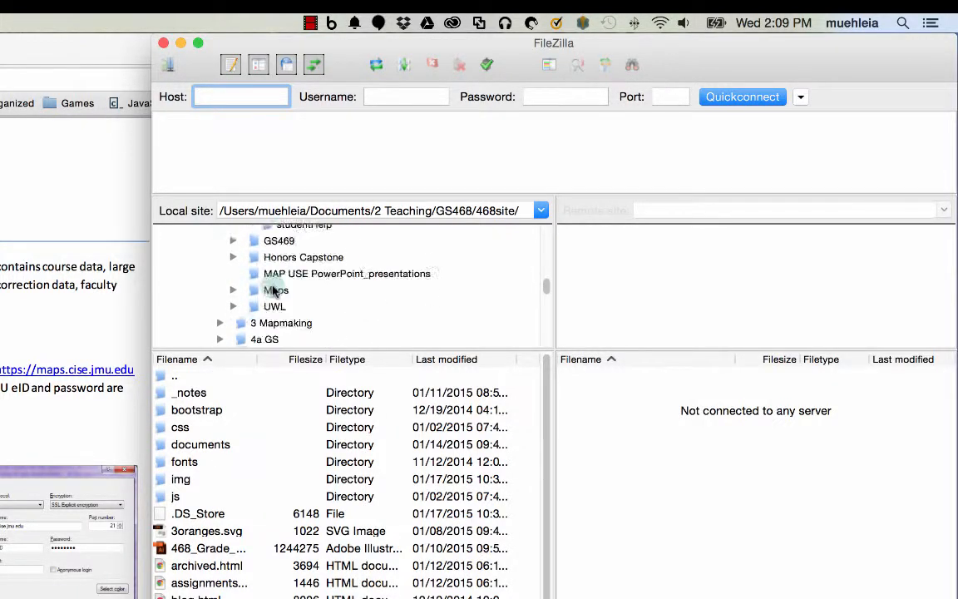
scroll(274, 291, up, 15)
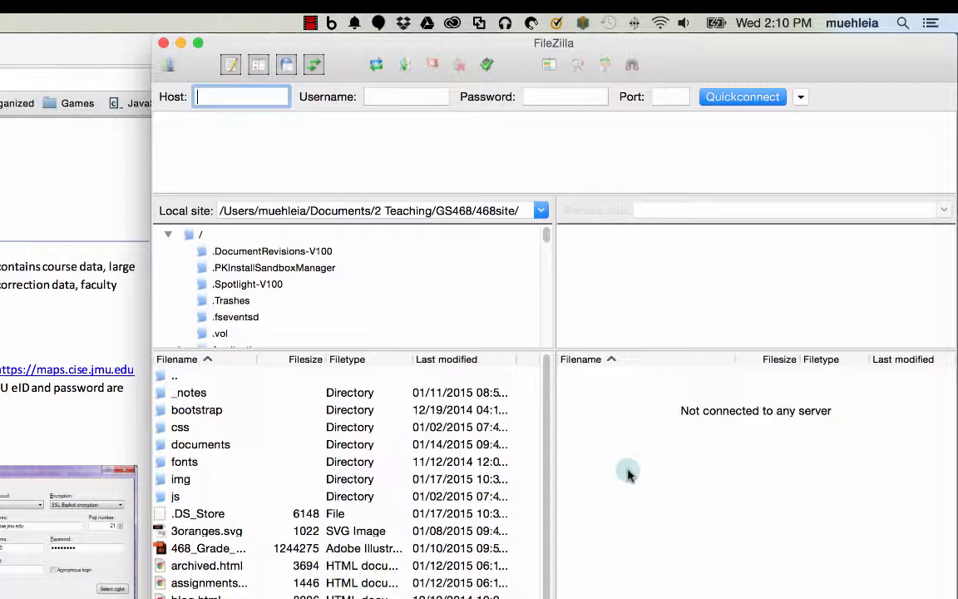
click(49, 317)
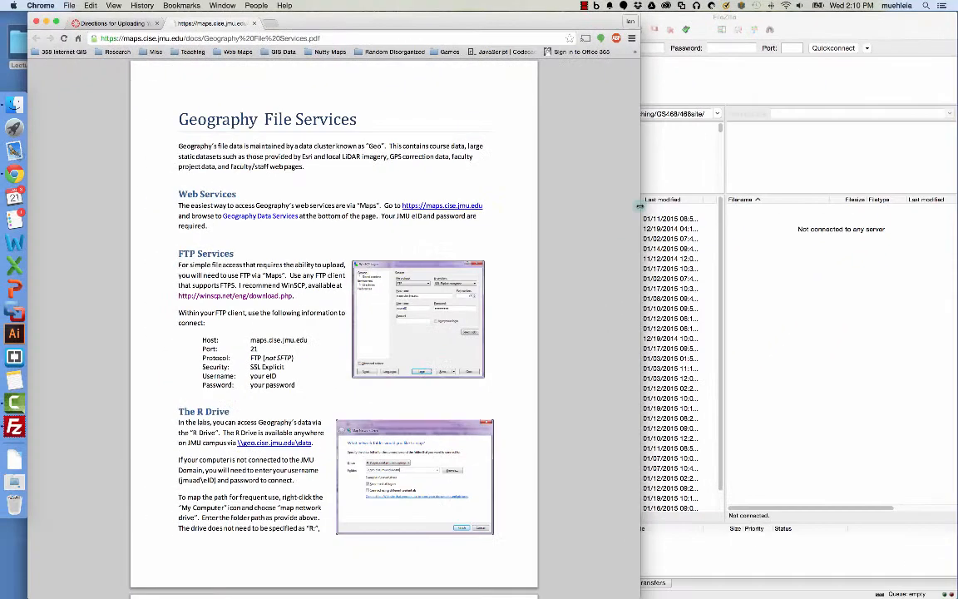
- Narrow the Chrome window beside FileZilla and scroll the PDF to the FTP Services settings
drag(410, 370, 180, 359)
mouse_move(508, 201)
mouse_down()
mouse_move(476, 202)
mouse_move(493, 202)
mouse_up()
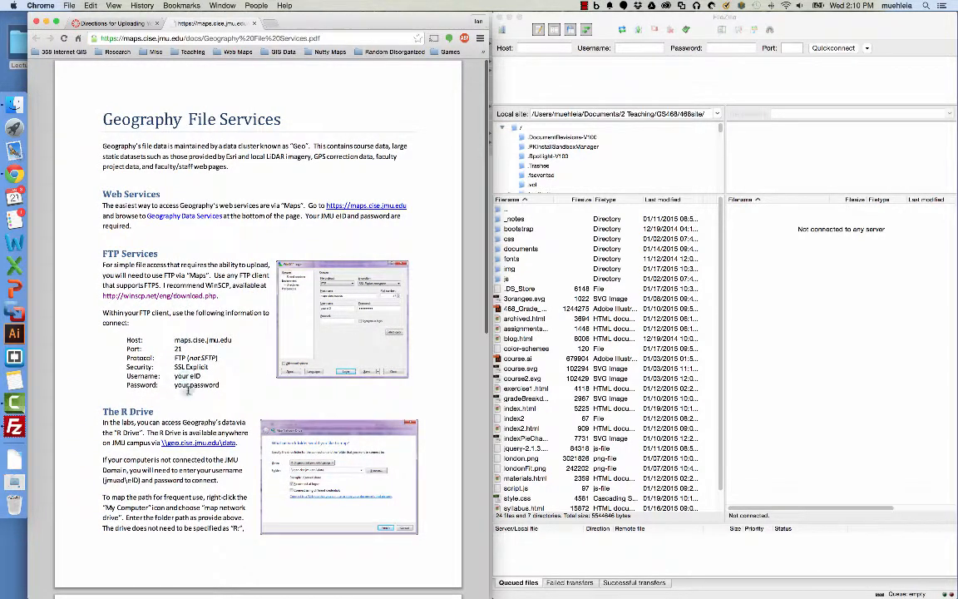
scroll(174, 379, down, 3)
scroll(191, 415, down, 2)
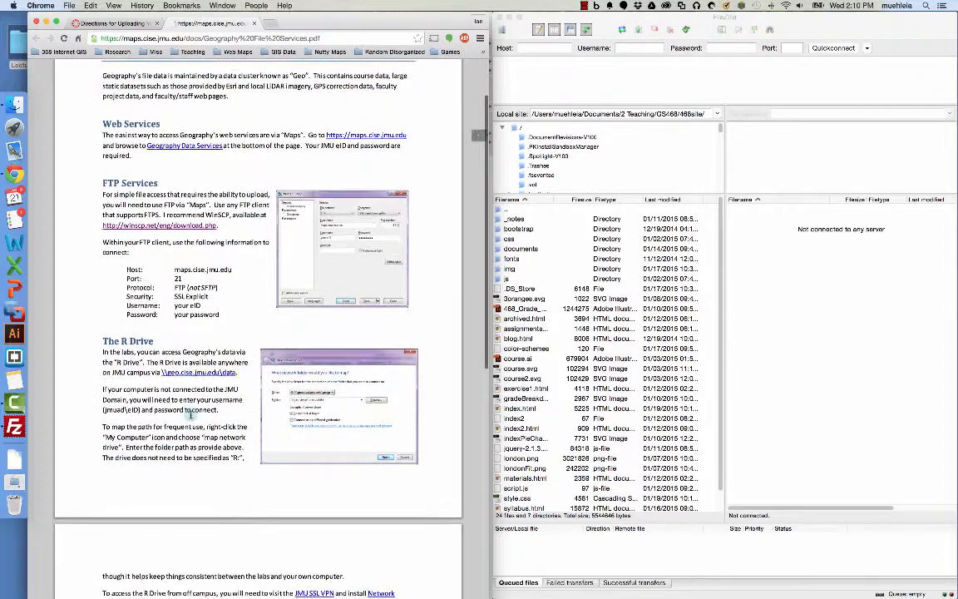
scroll(191, 414, down, 1)
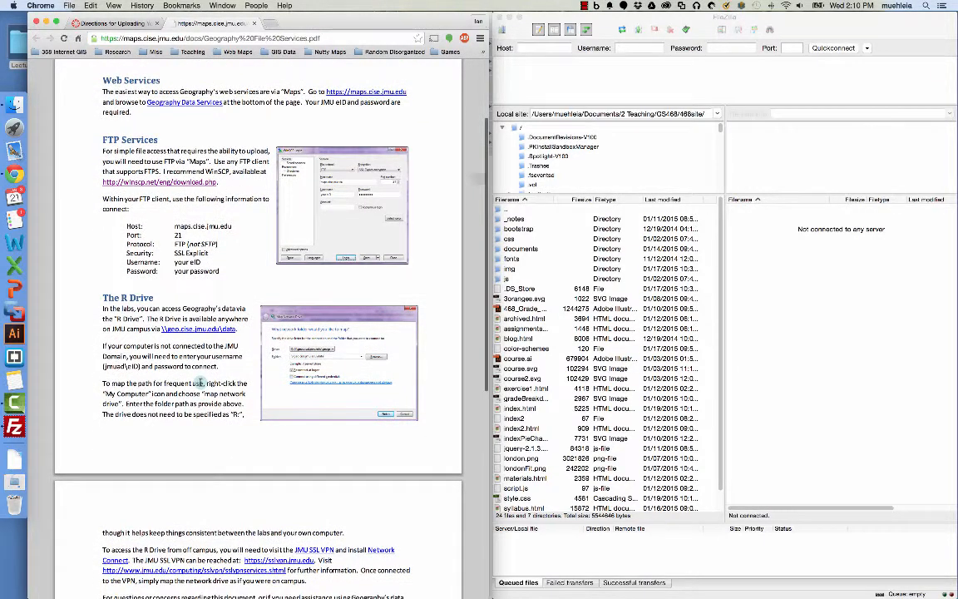
scroll(199, 383, down, 4)
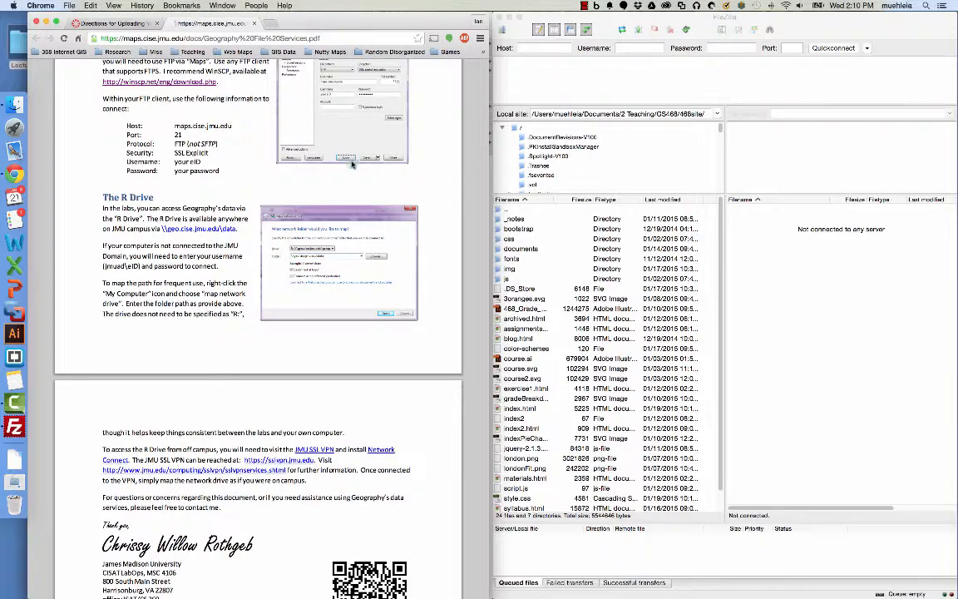
scroll(200, 167, down, 2)
scroll(210, 173, up, 3)
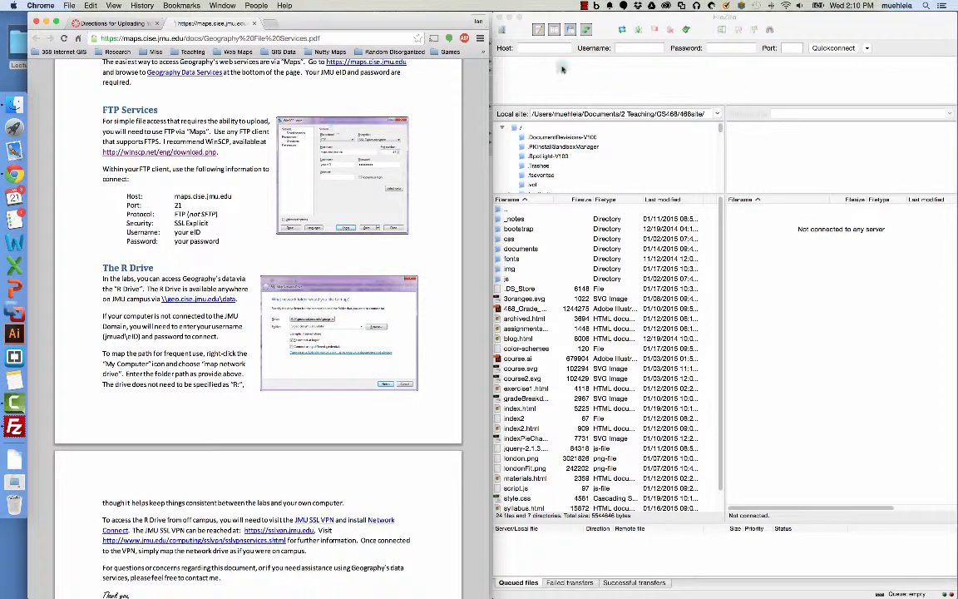
click(533, 19)
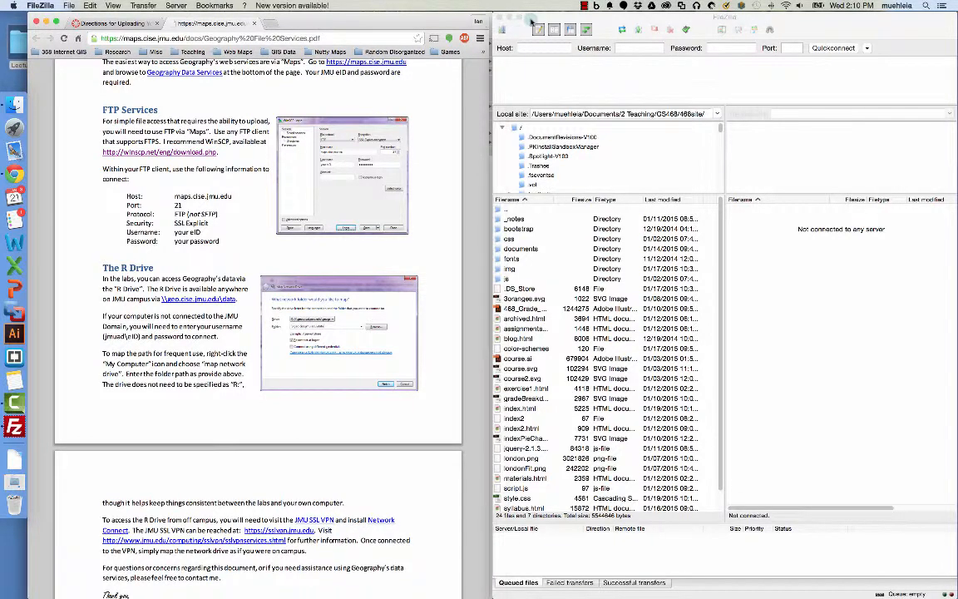
- Create a Site Manager entry named JMU2 with host maps.cise.jmu.edu and port 21
click(69, 6)
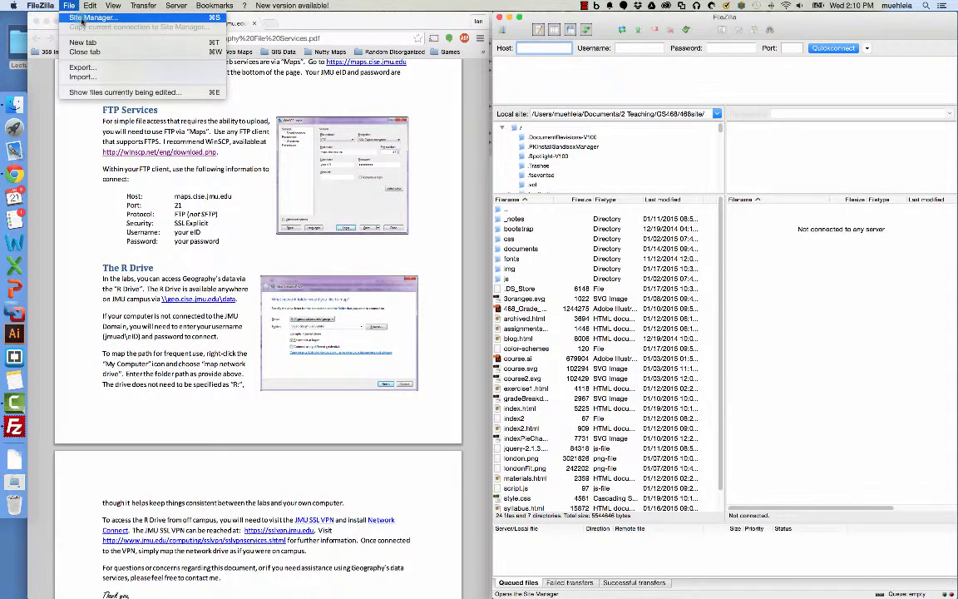
click(83, 19)
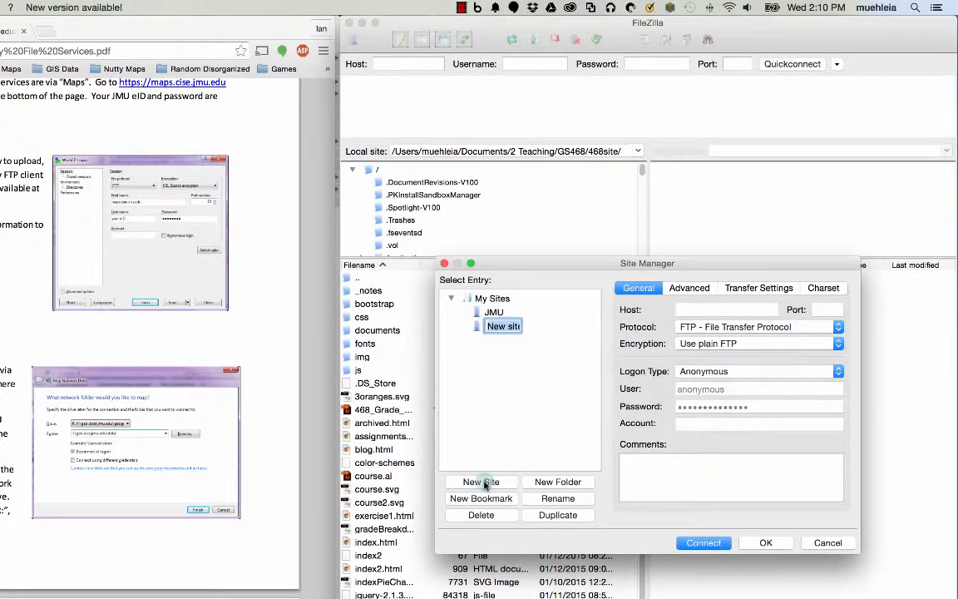
text(JMU2)
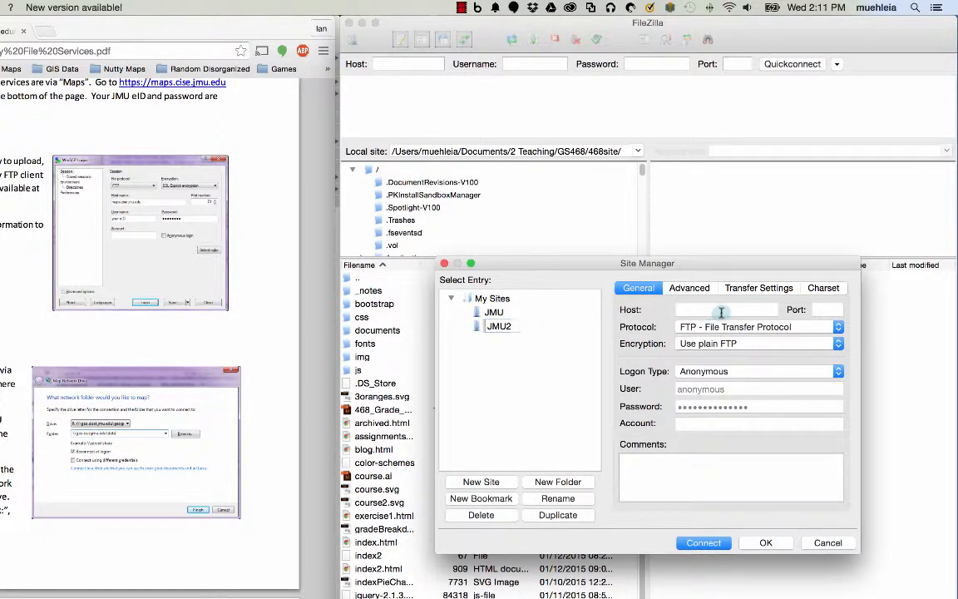
click(721, 310)
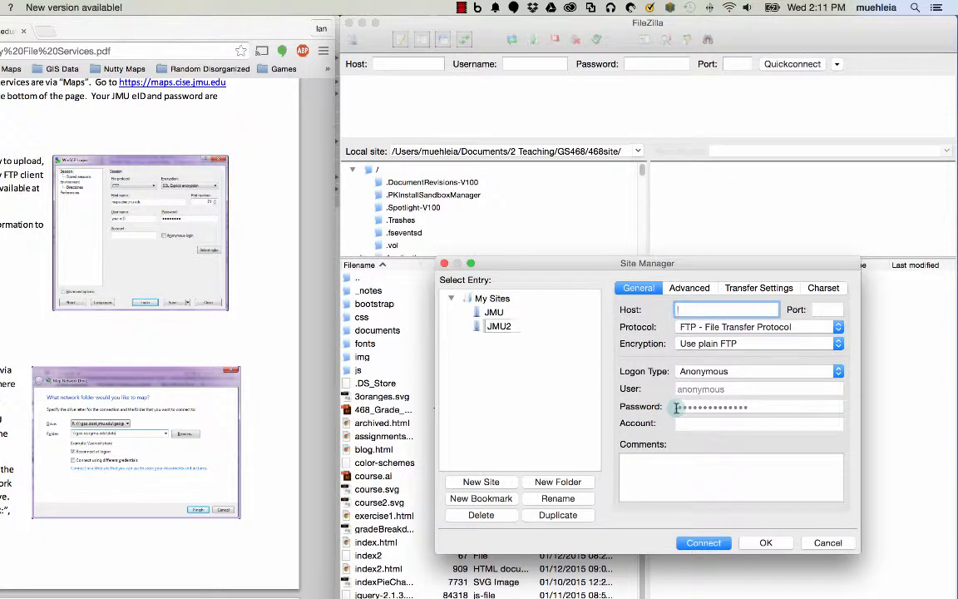
text(maps.cise)
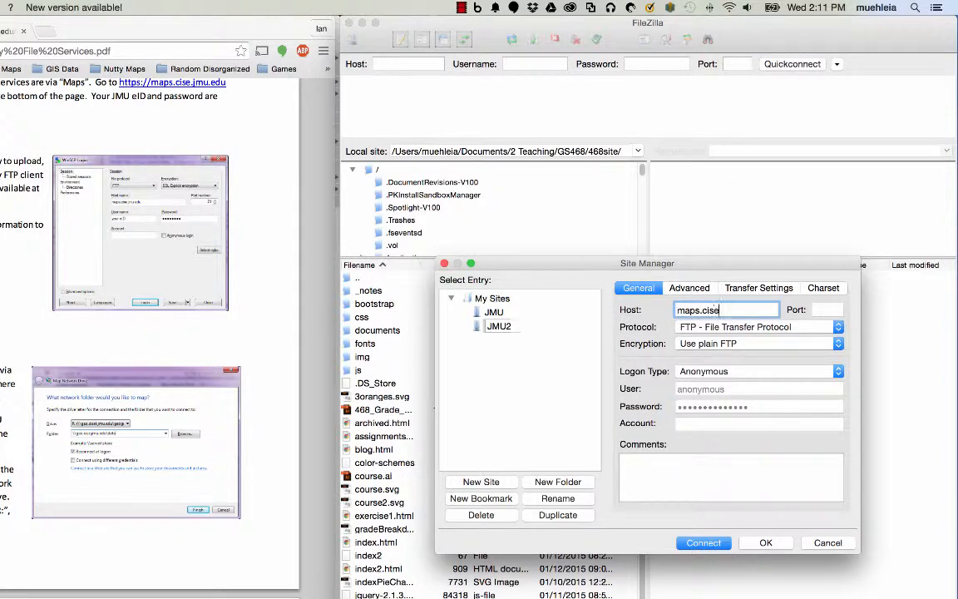
text(.jmu.edu)
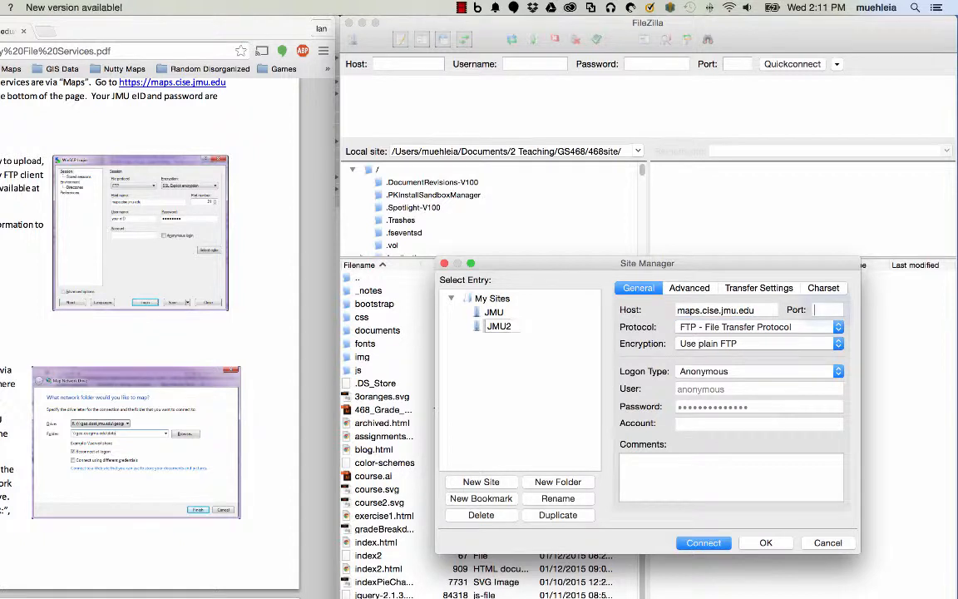
key(Tab)
text(21)
key(Tab)
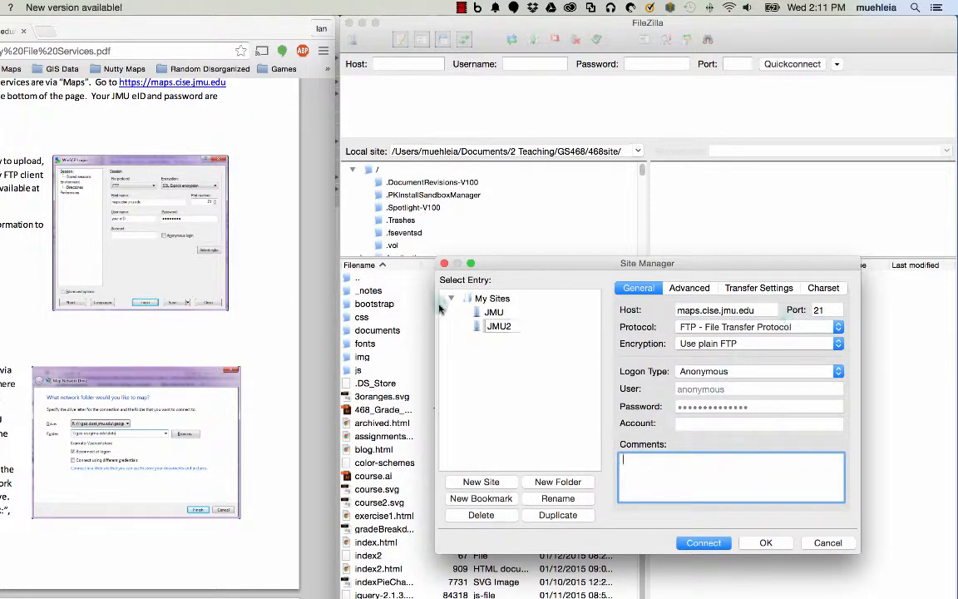
- Keep the FTP protocol, require explicit FTP over TLS, and set logon type to Normal
click(789, 330)
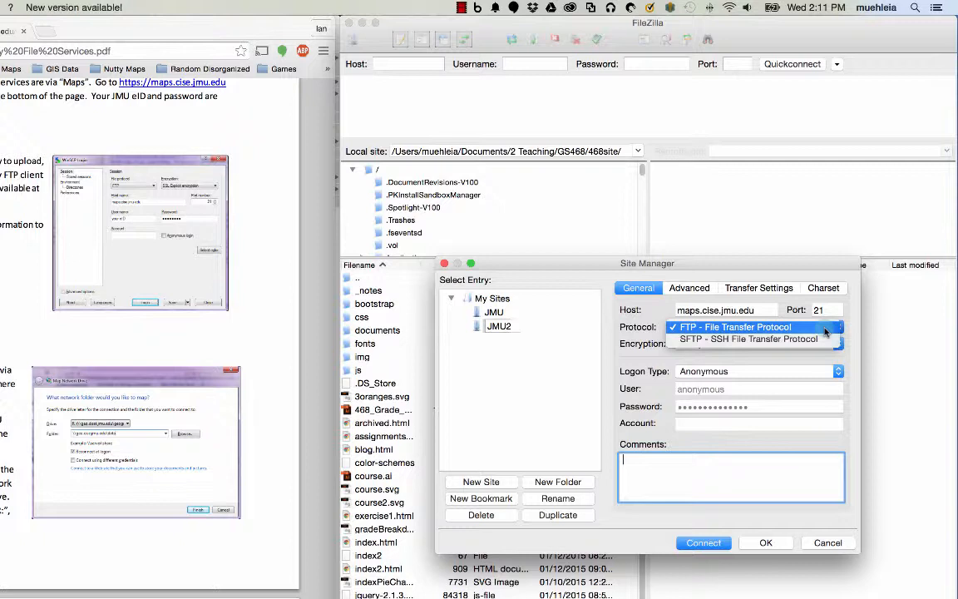
click(824, 328)
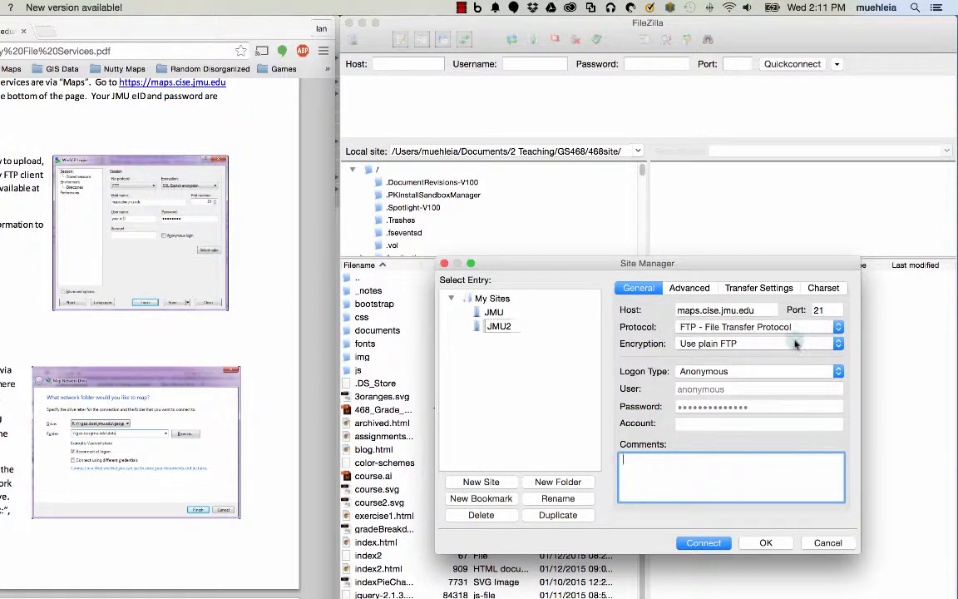
click(791, 344)
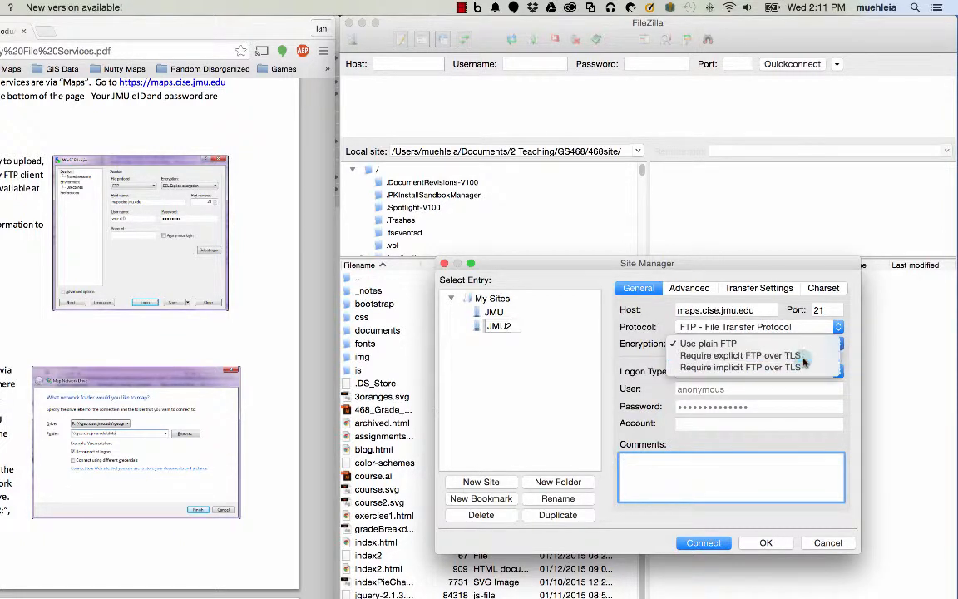
click(795, 356)
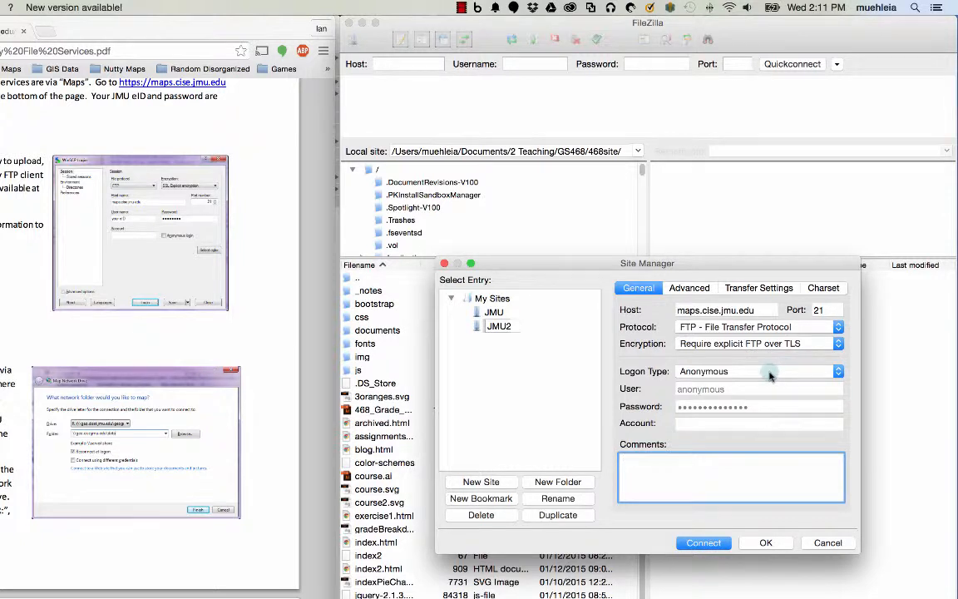
click(770, 376)
click(761, 384)
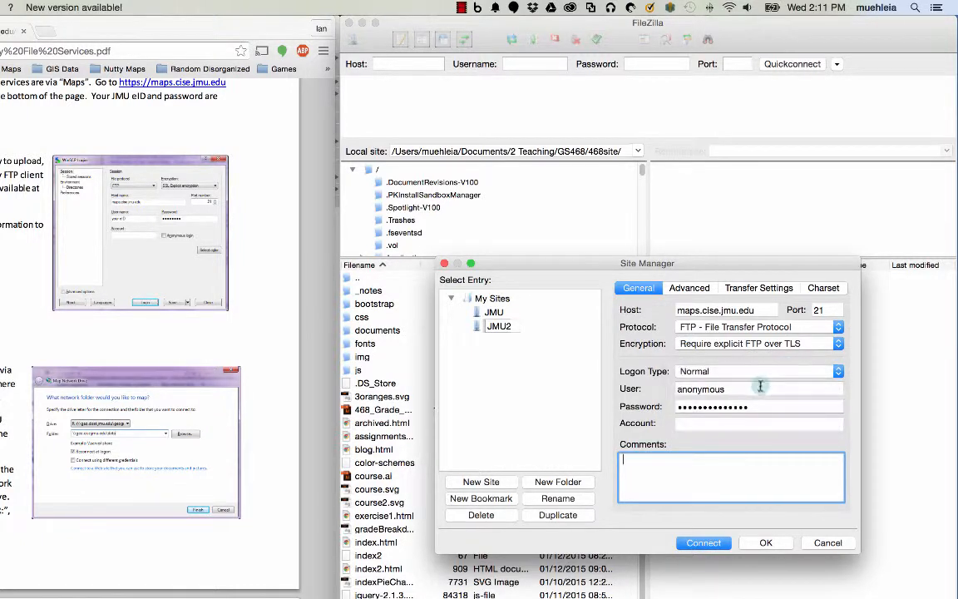
- Enter the account username and password, then connect to the server
double_click(760, 385)
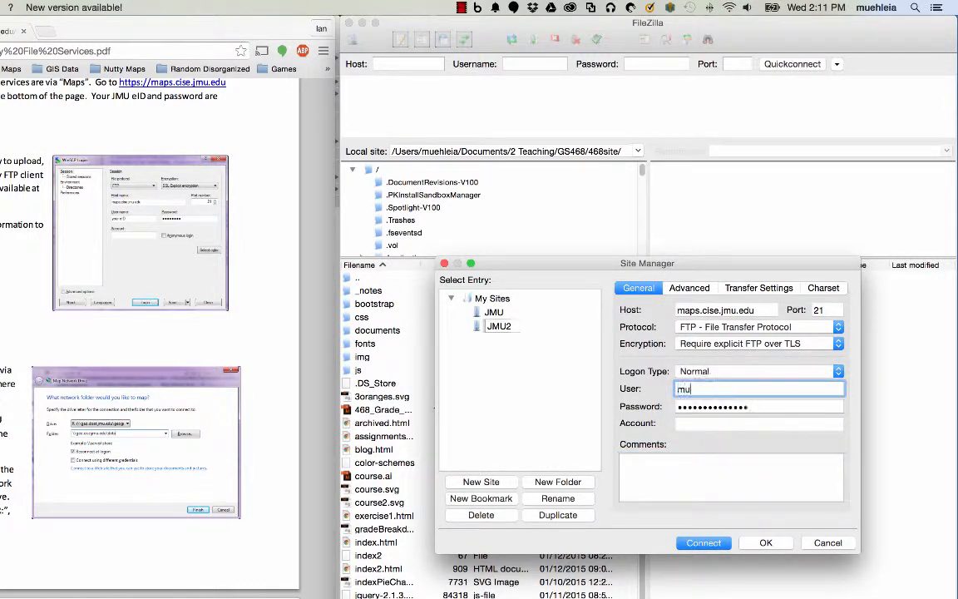
key(Tab)
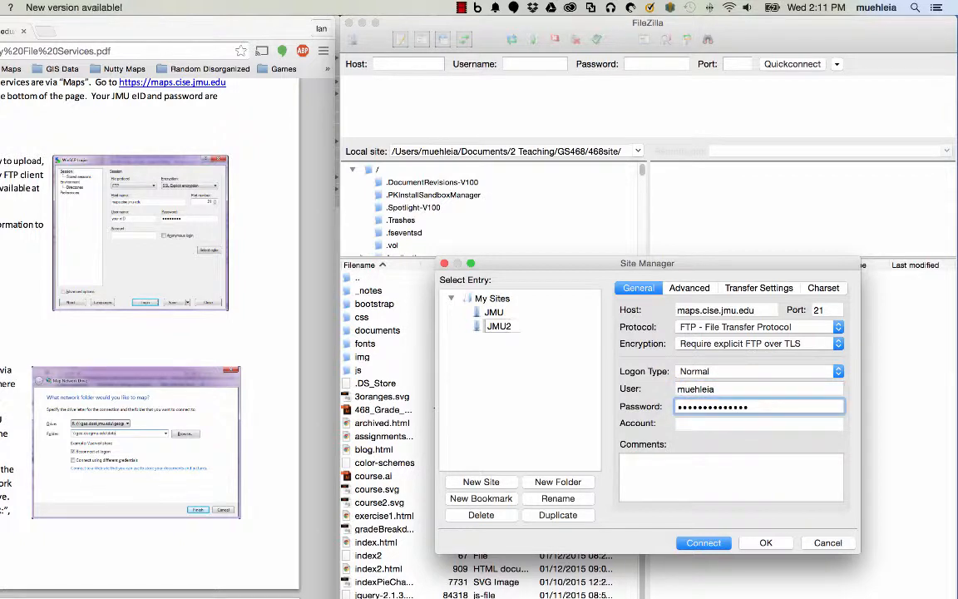
double_click(780, 406)
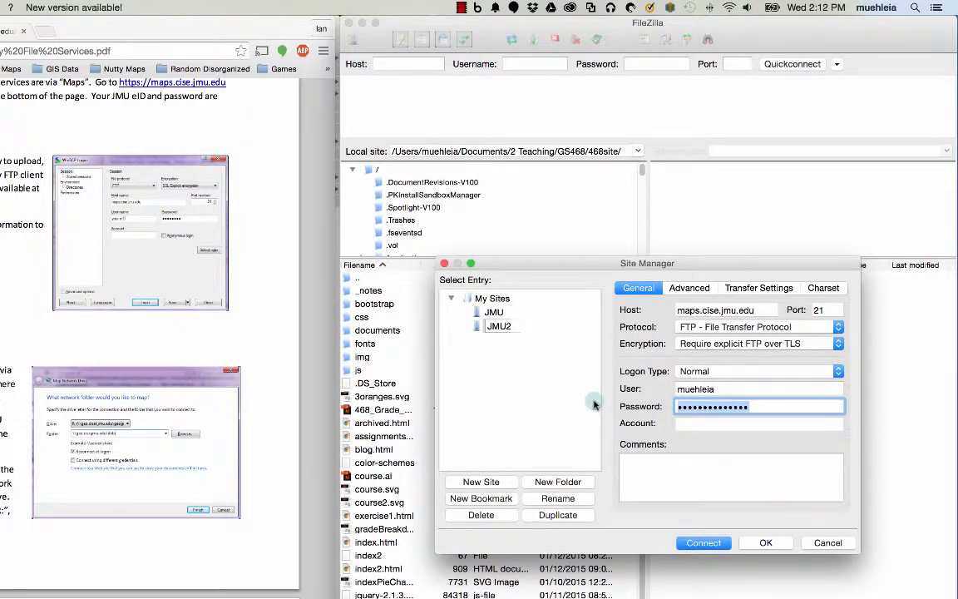
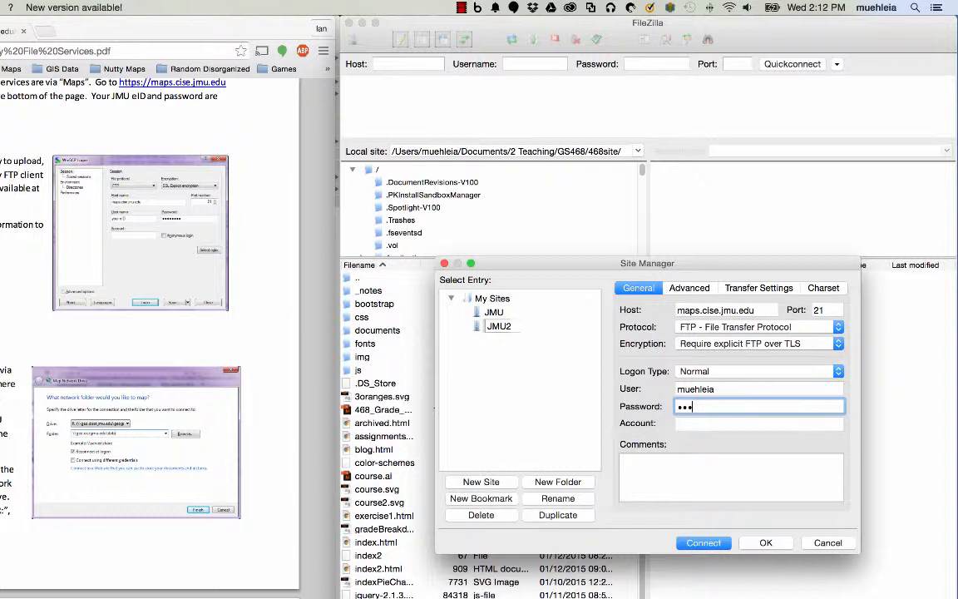
click(686, 436)
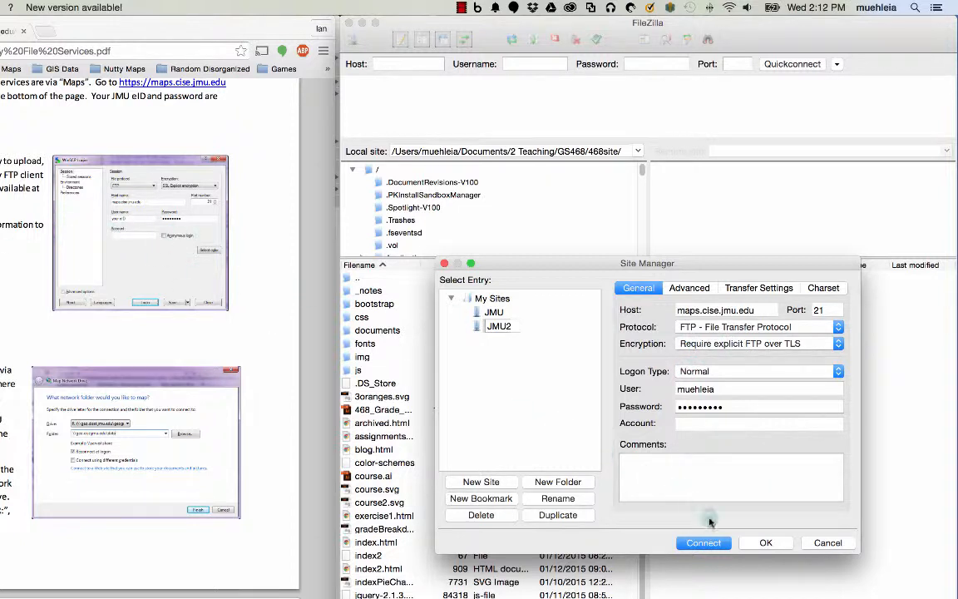
click(706, 545)
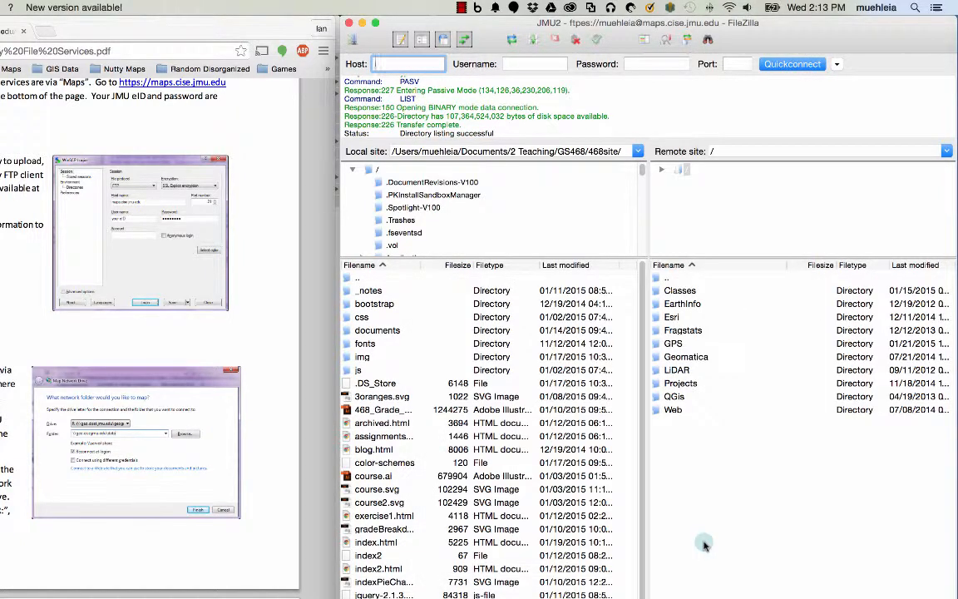
- Navigate the remote side through Classes, iGIS, Web and into the 468 folder
double_click(691, 294)
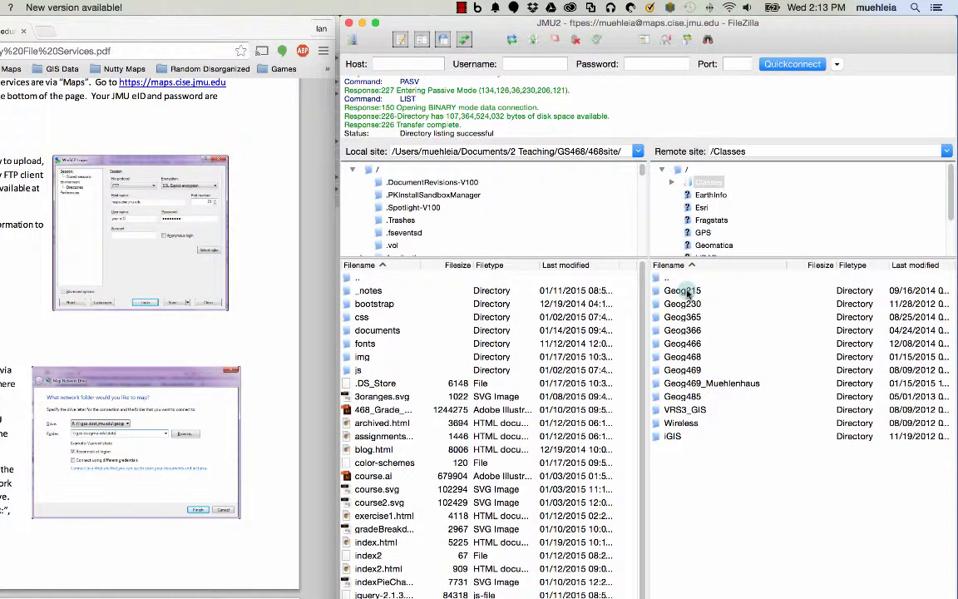
double_click(673, 436)
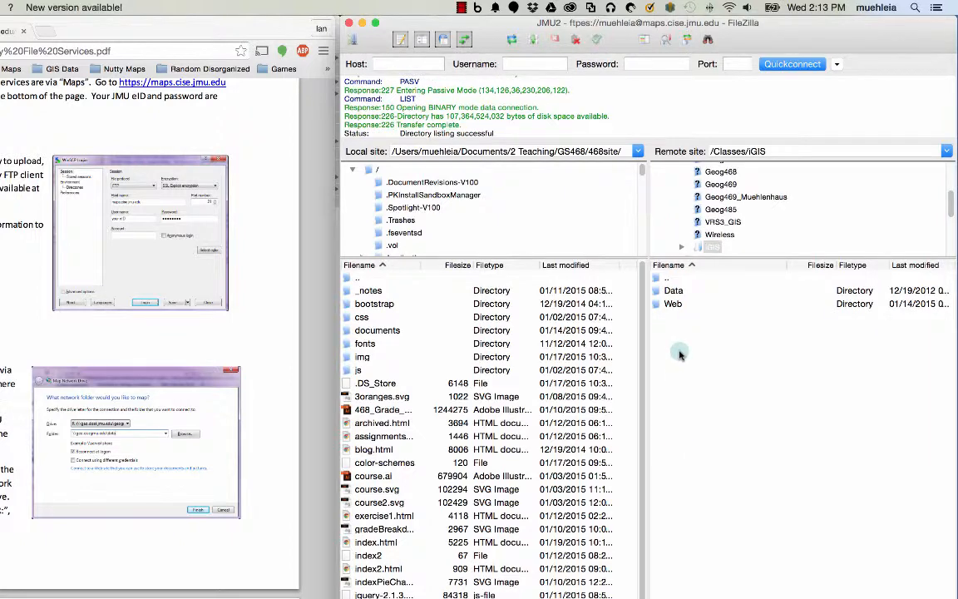
double_click(670, 305)
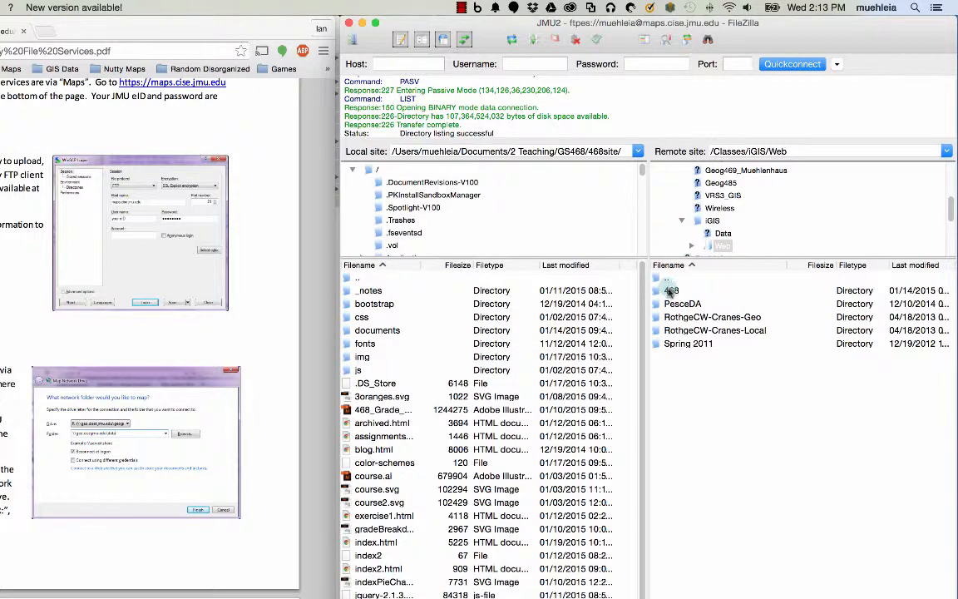
double_click(671, 291)
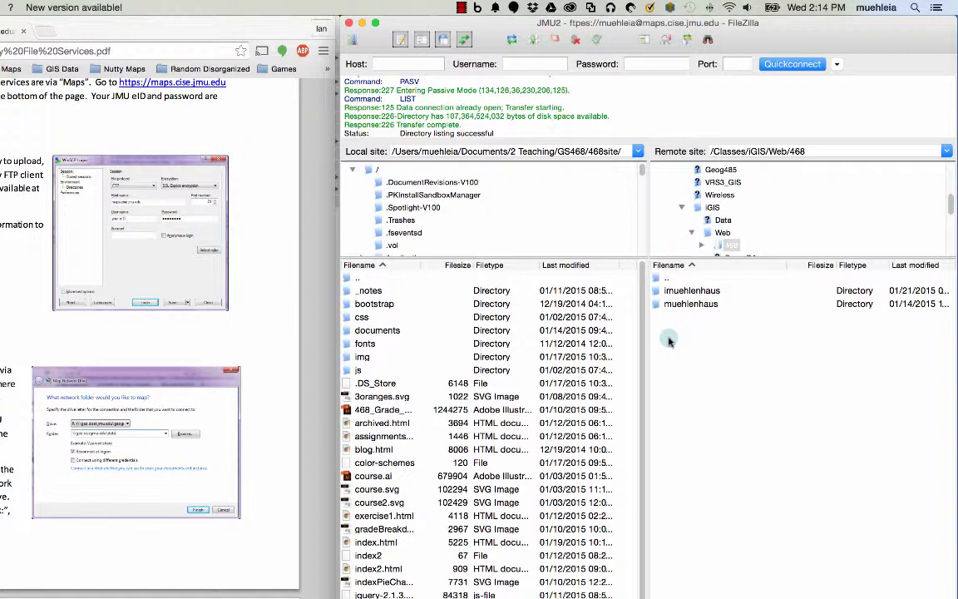
- Create a remote folder named test inside 468, open it, and switch to Finder
right_click(674, 341)
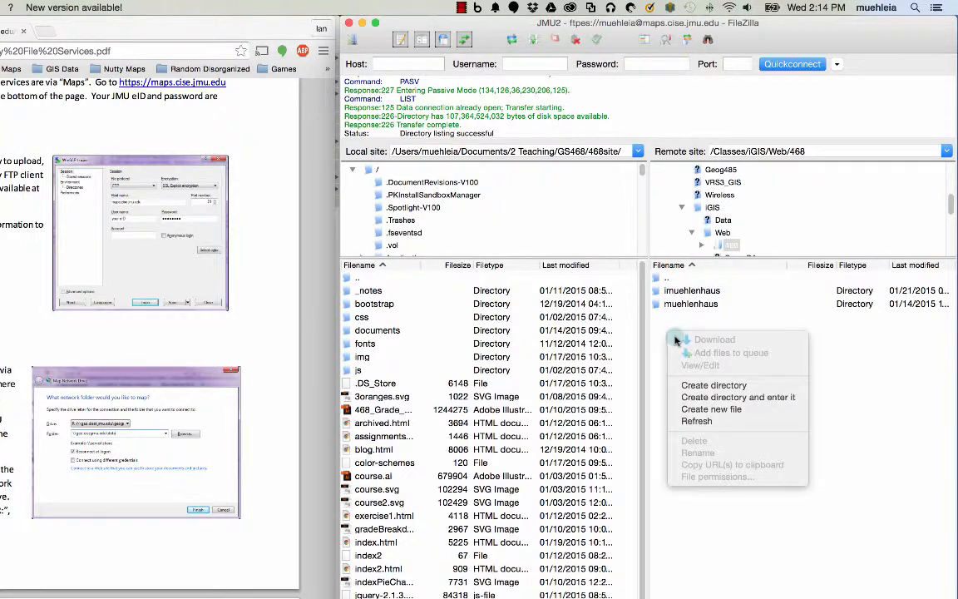
click(691, 387)
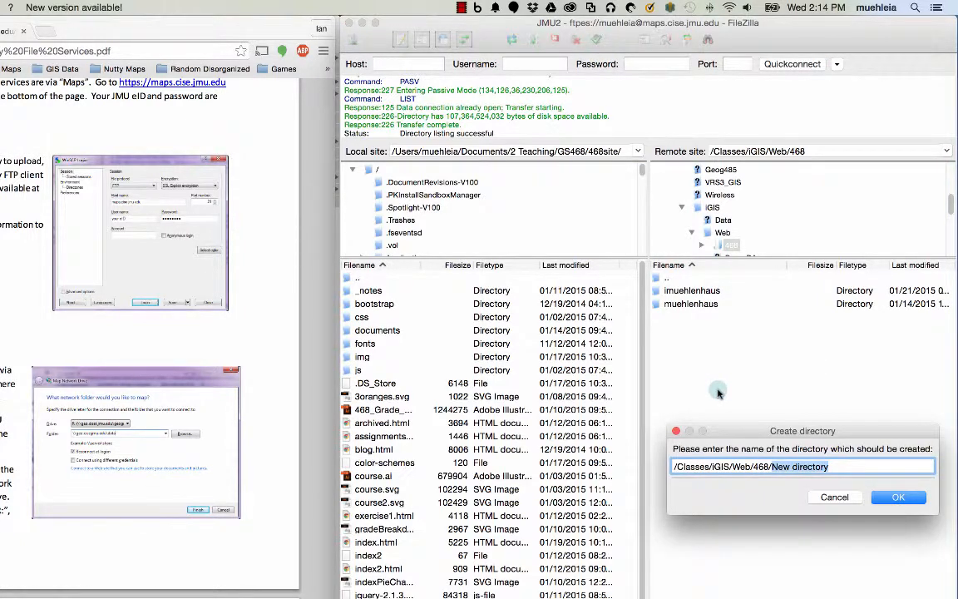
text(test)
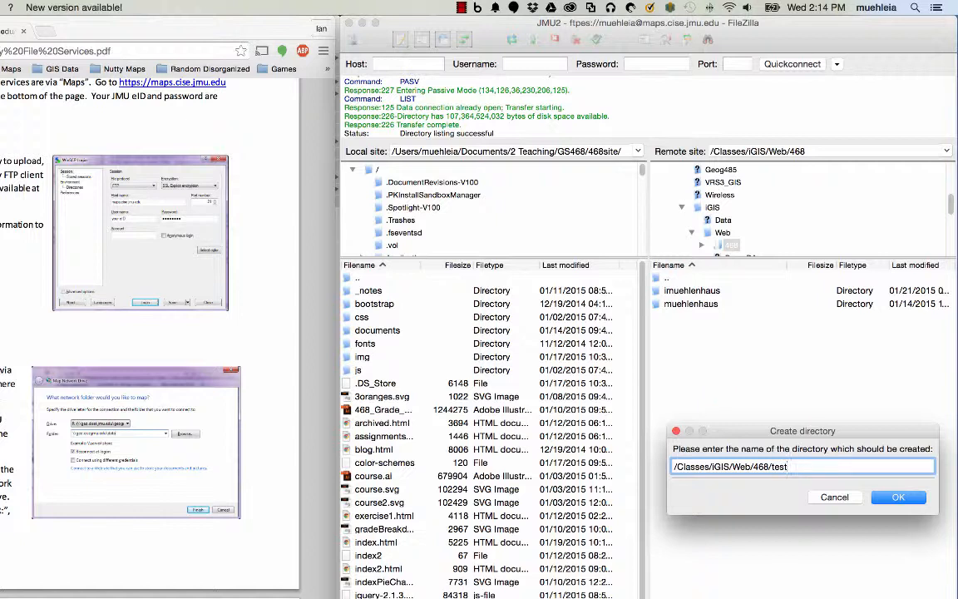
text(Upload)
key(BackSpace)
key(BackSpace)
key(BackSpace)
key(BackSpace)
key(BackSpace)
key(BackSpace)
key(Return)
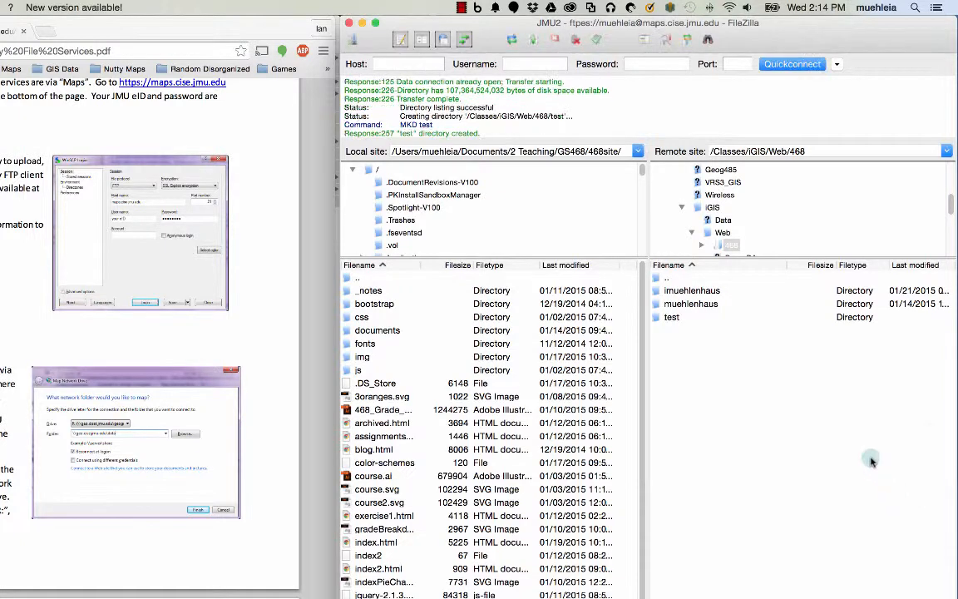
double_click(671, 317)
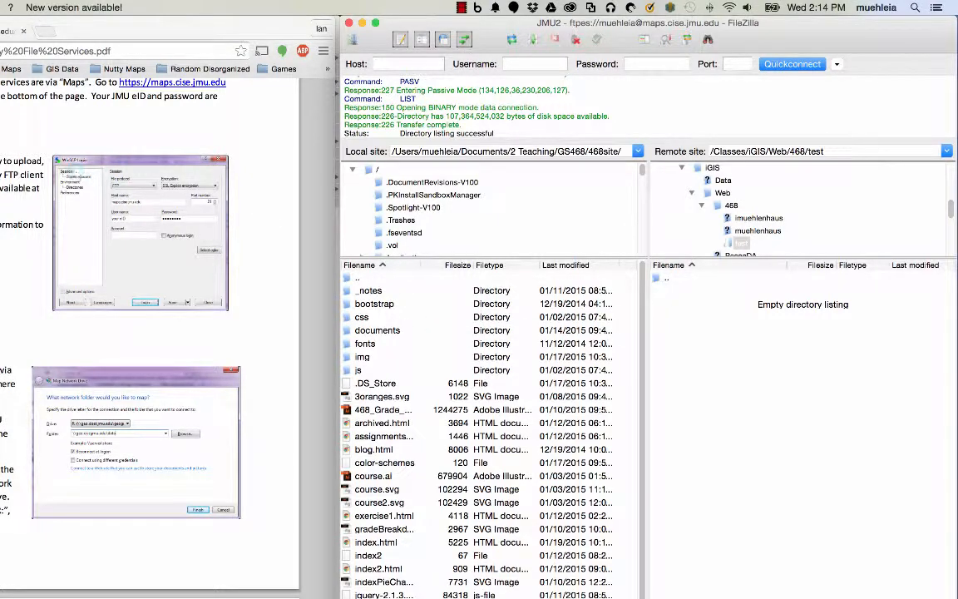
key(super+Tab)
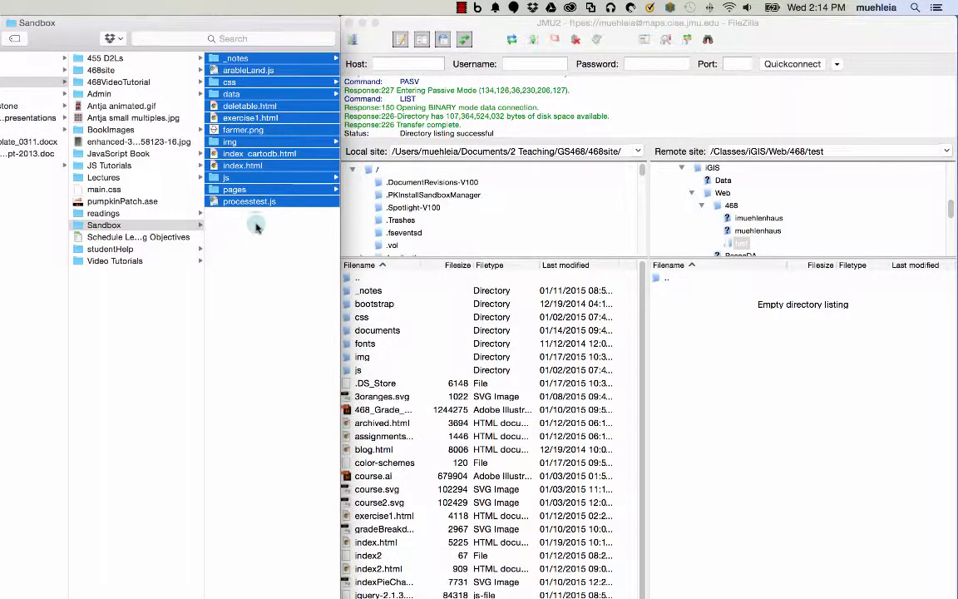
- Select all 13 items in Finder's Sandbox folder and drag them into the remote test folder
click(104, 225)
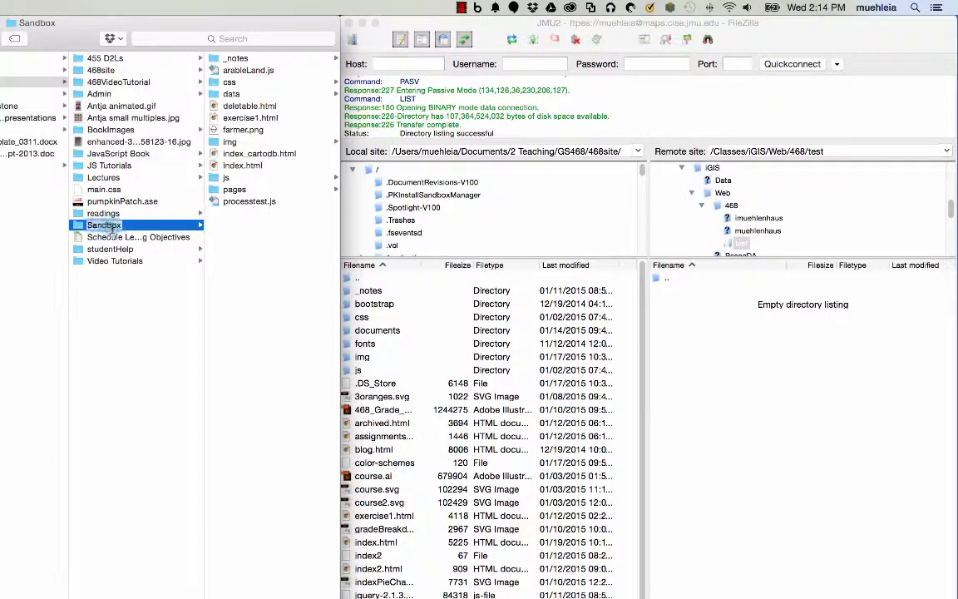
click(213, 202)
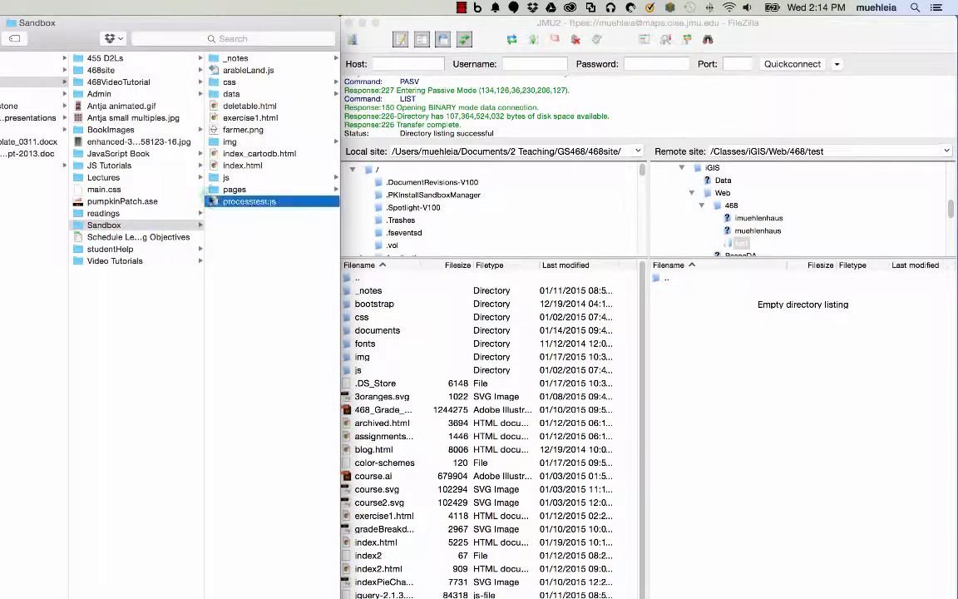
drag(213, 202, 211, 59)
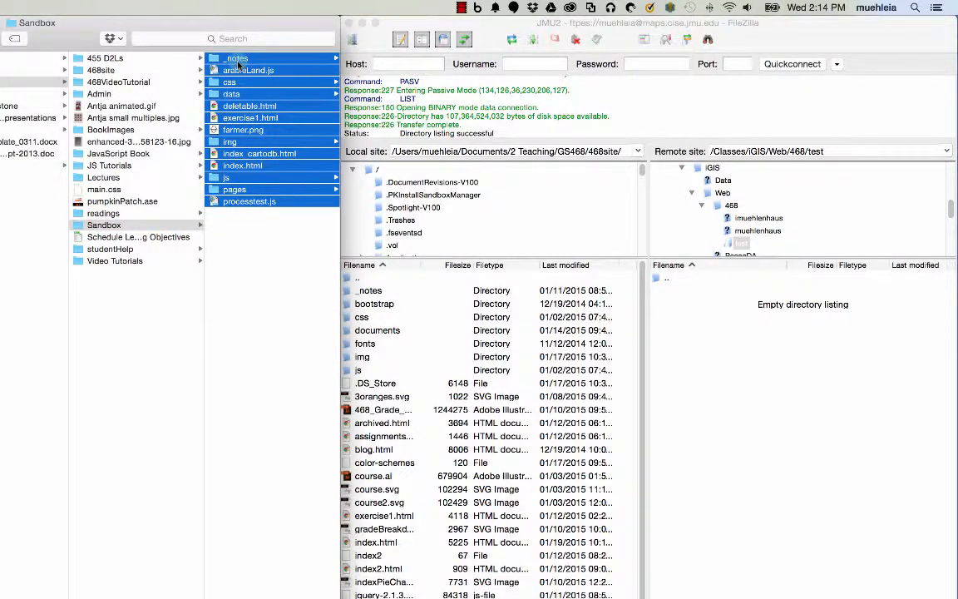
right_click(237, 63)
click(287, 248)
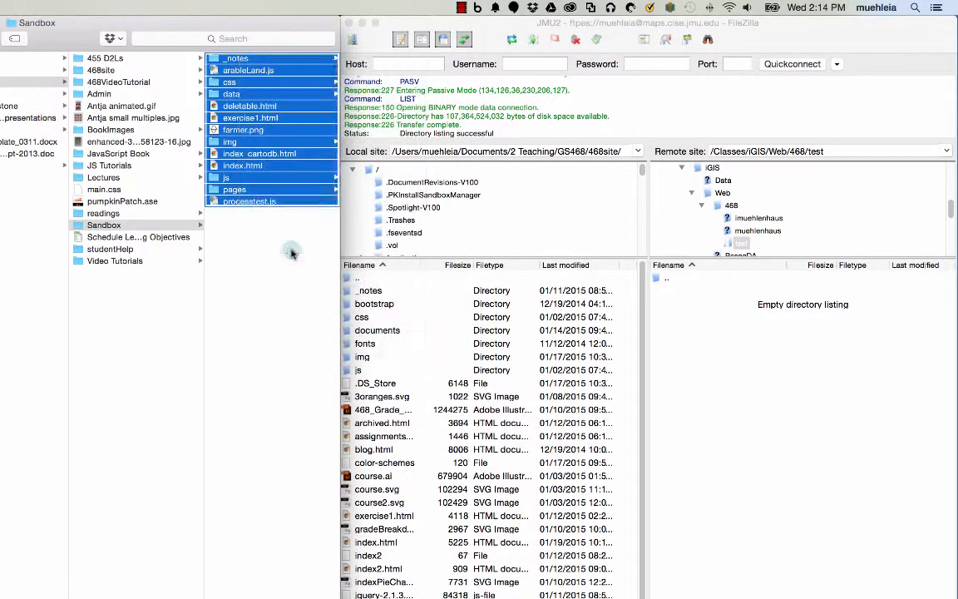
right_click(714, 337)
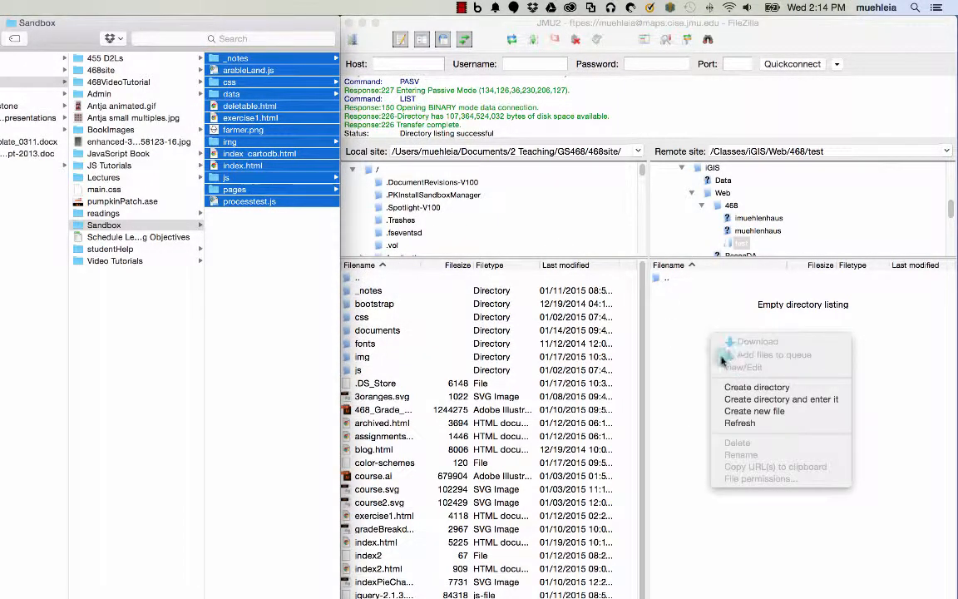
click(704, 374)
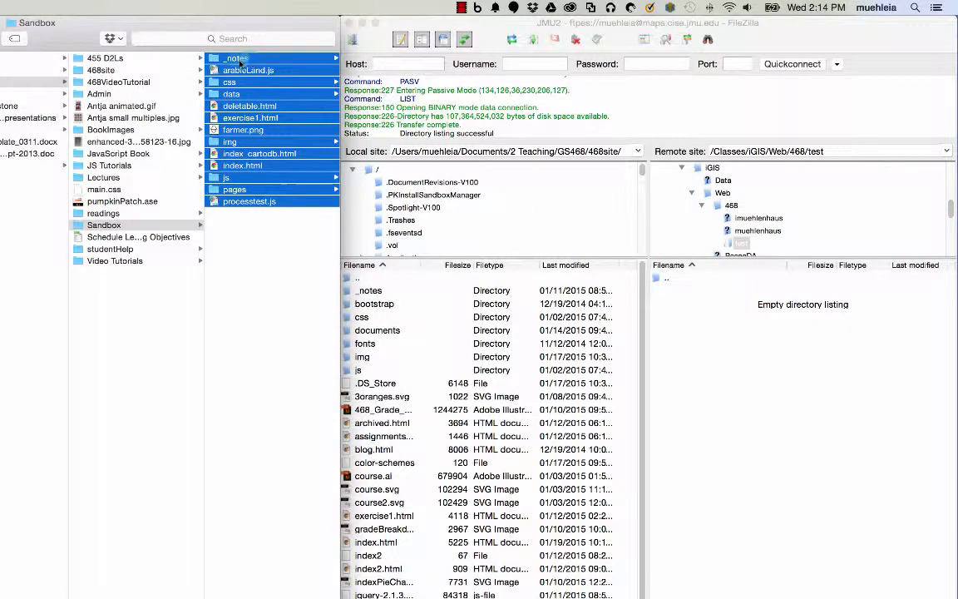
drag(242, 60, 831, 421)
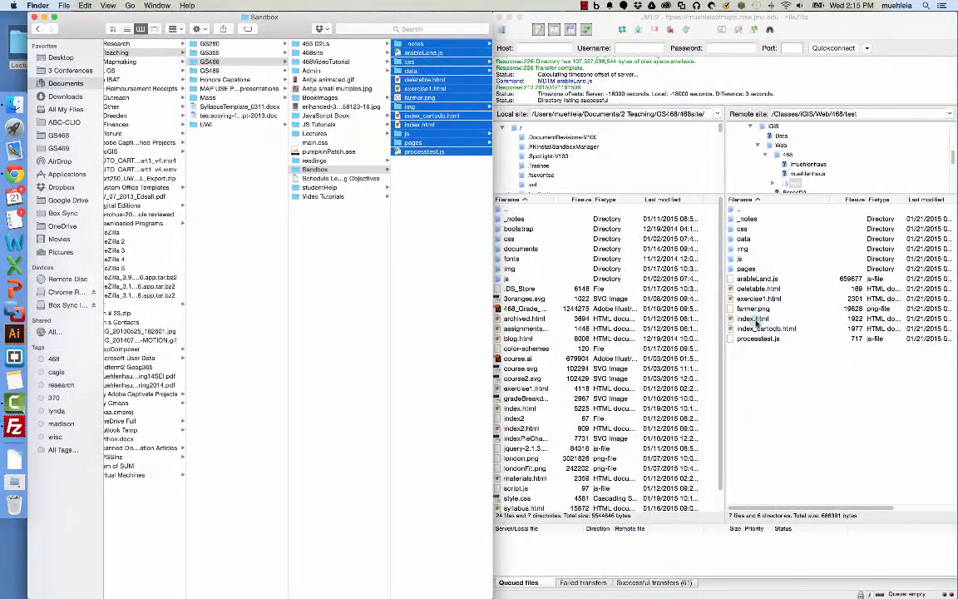
- Select the uploaded index.html in the remote test folder to confirm it arrived
click(755, 318)
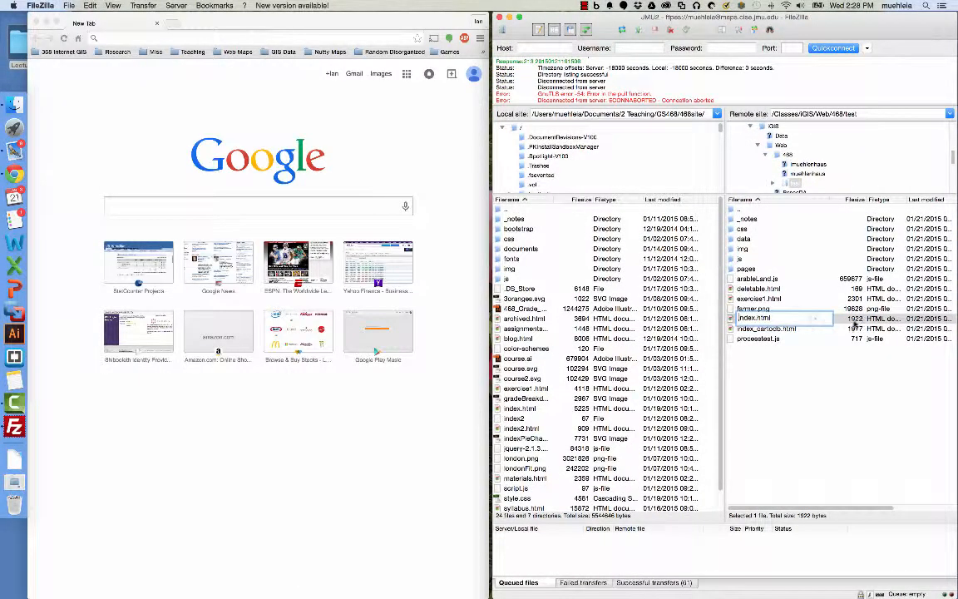
click(855, 322)
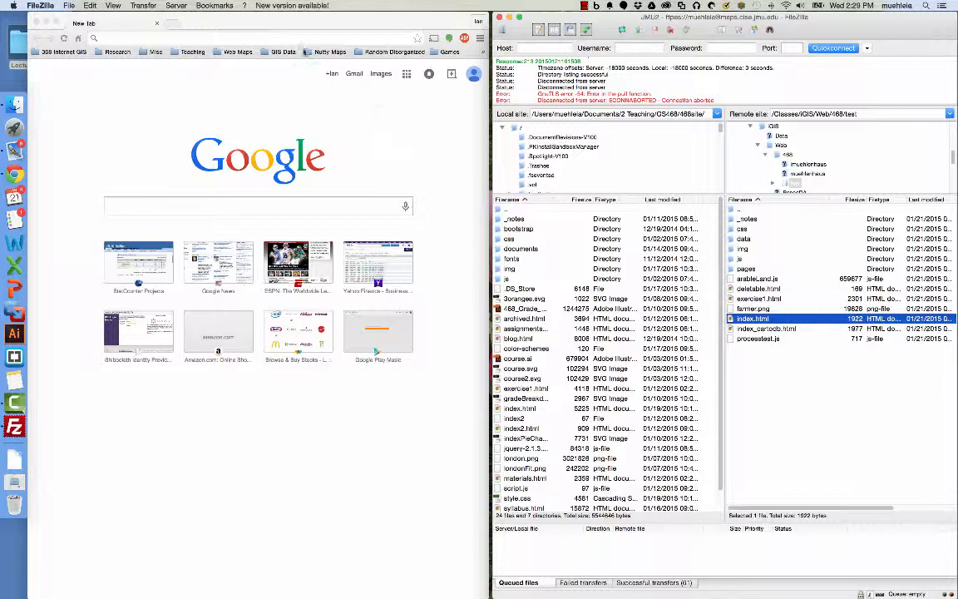
- Load maps.cise.jmu.edu/IGIS/468/test in the Chrome window
click(281, 39)
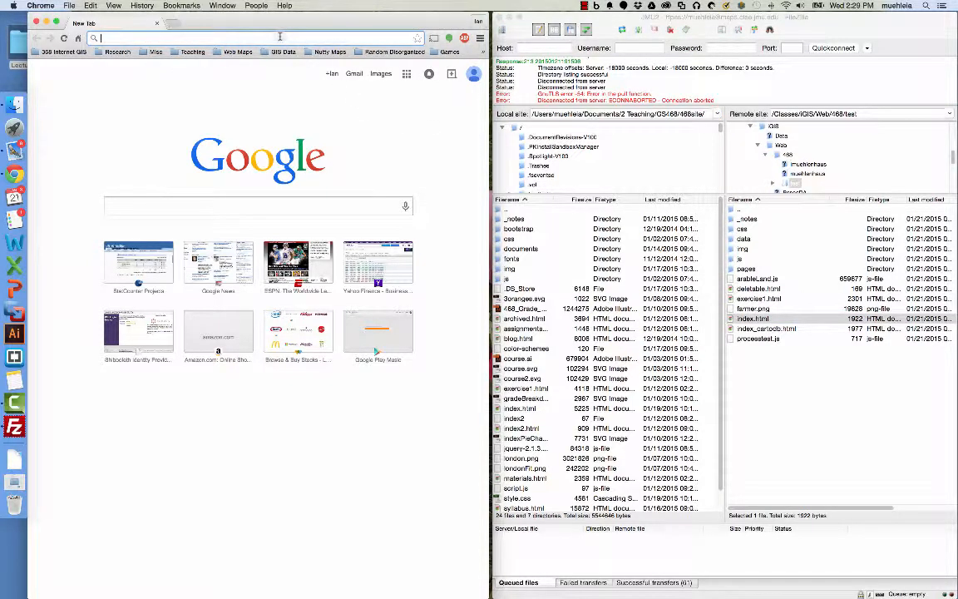
text(m)
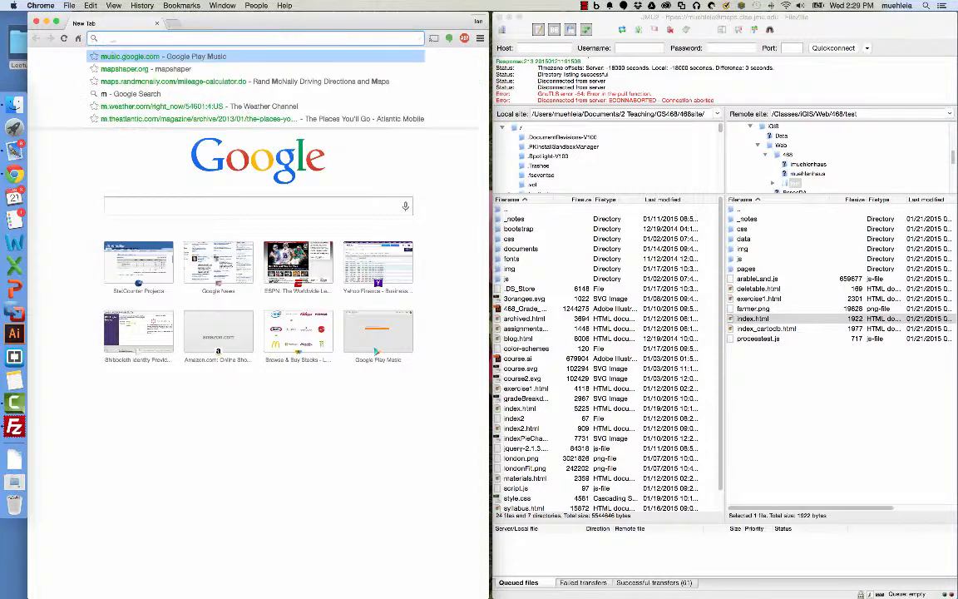
text(aps.cise.)
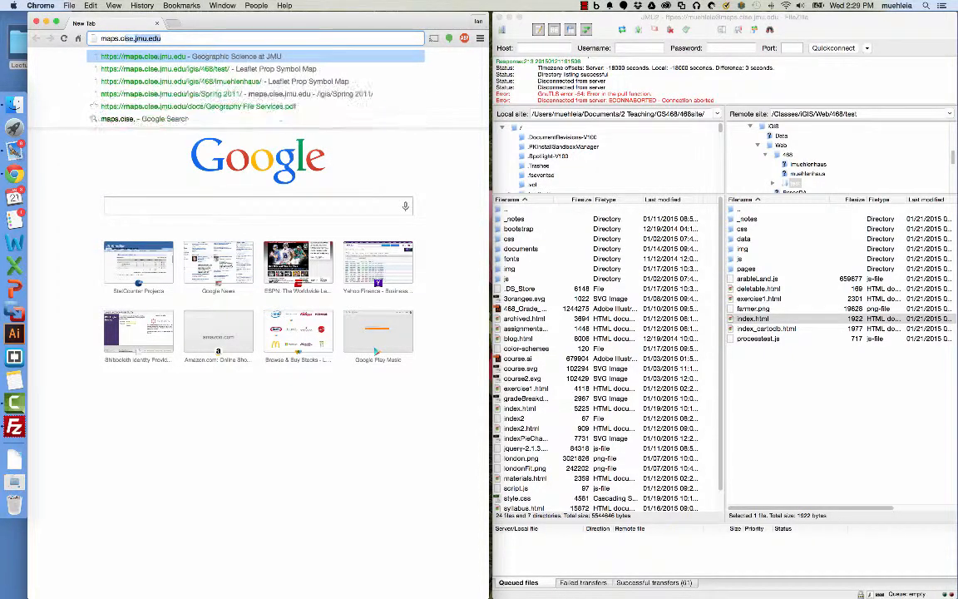
text(jmu.edu/)
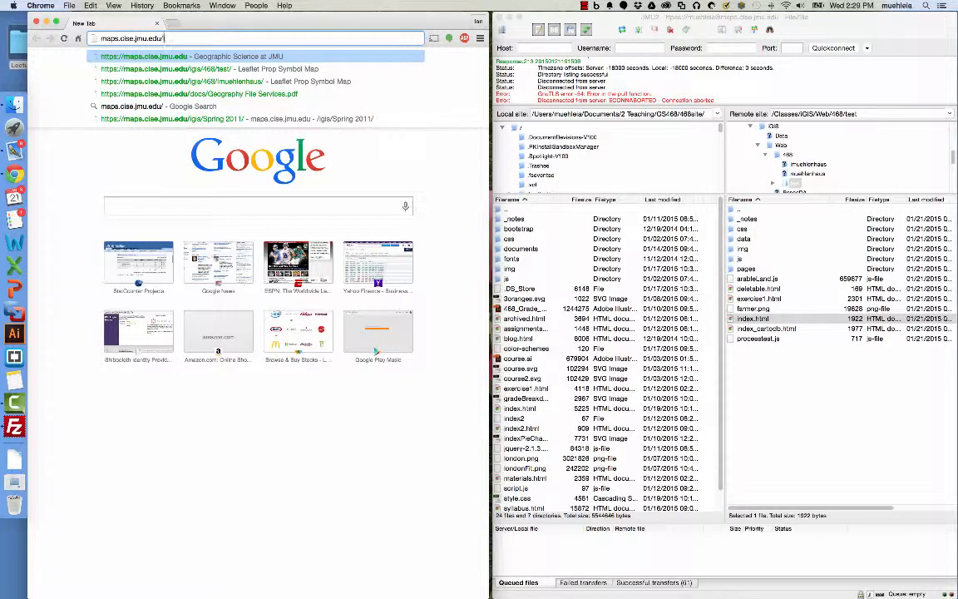
text(IGIS/46)
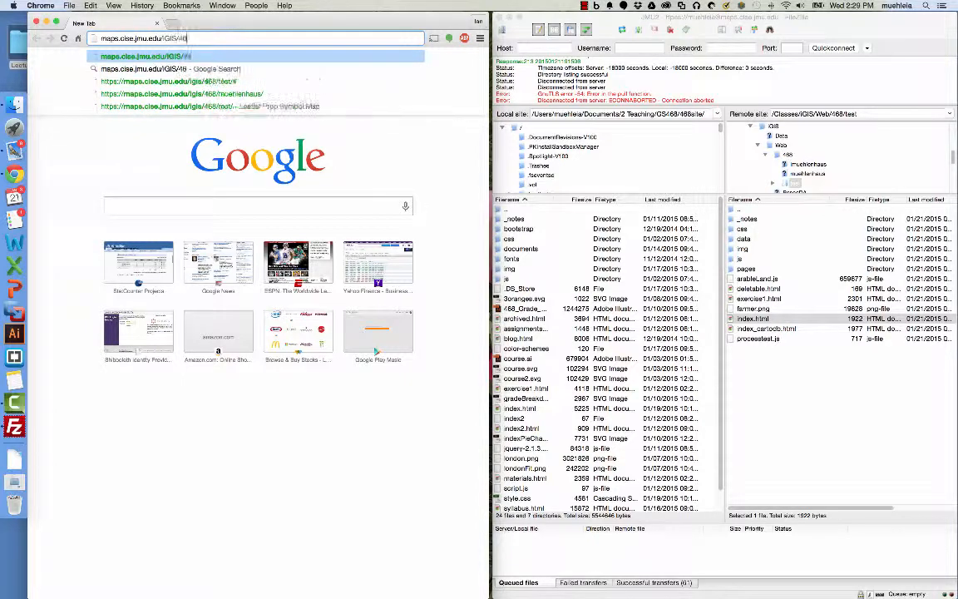
text(8/test)
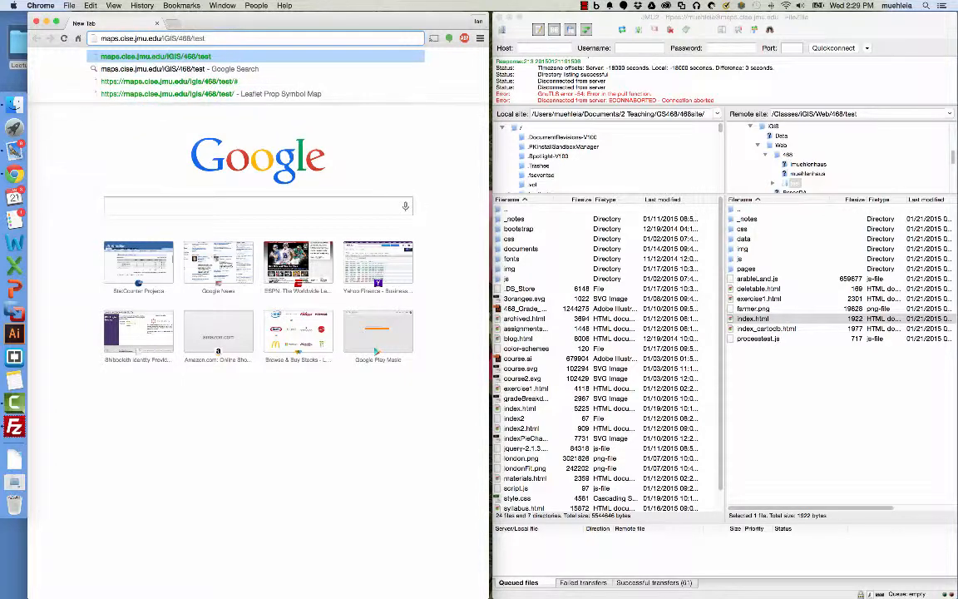
key(Return)
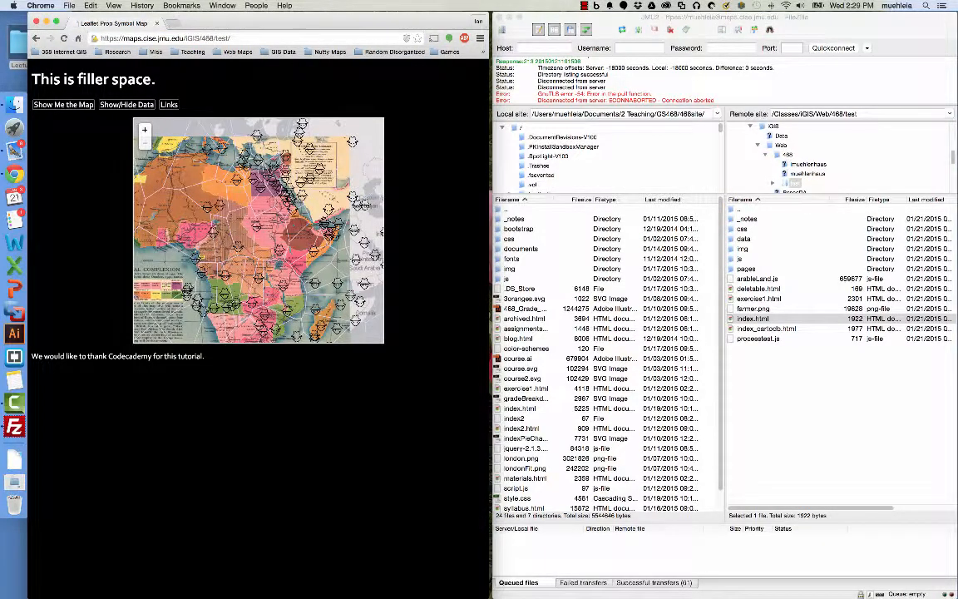
- Toggle the page's map and data buttons, zoom in three levels, and open a marker's popup
click(86, 104)
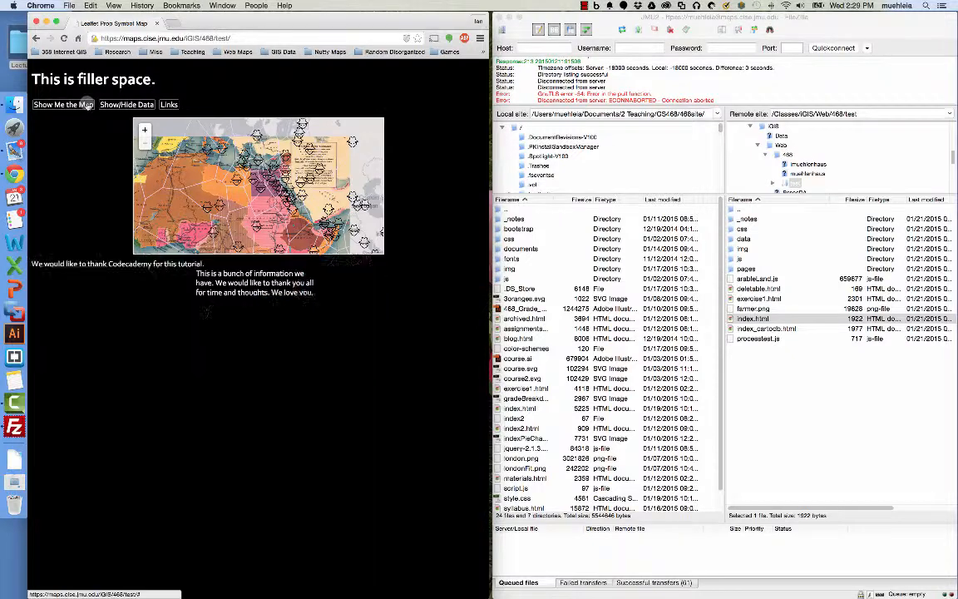
click(88, 104)
click(87, 104)
click(87, 104)
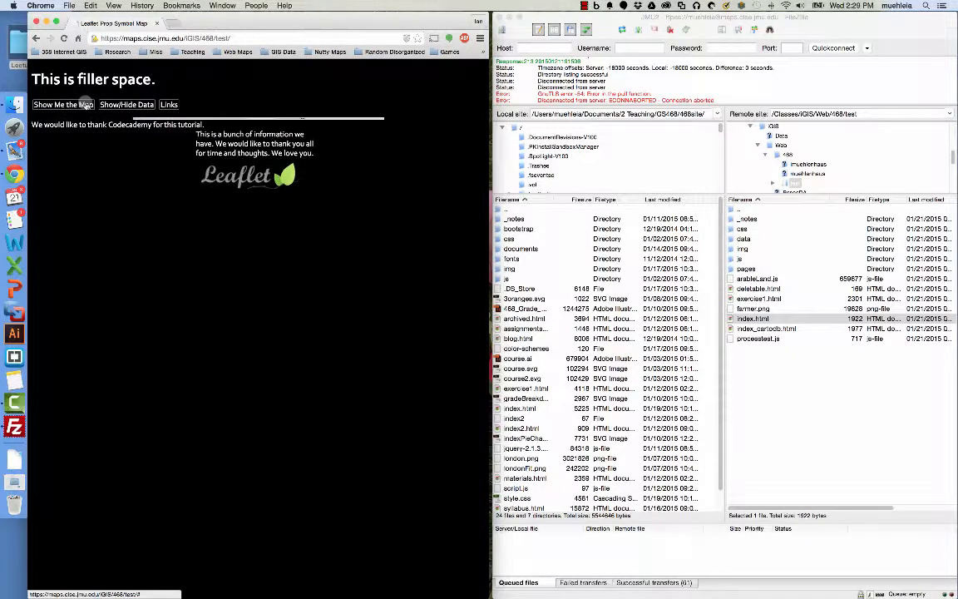
click(144, 104)
click(173, 105)
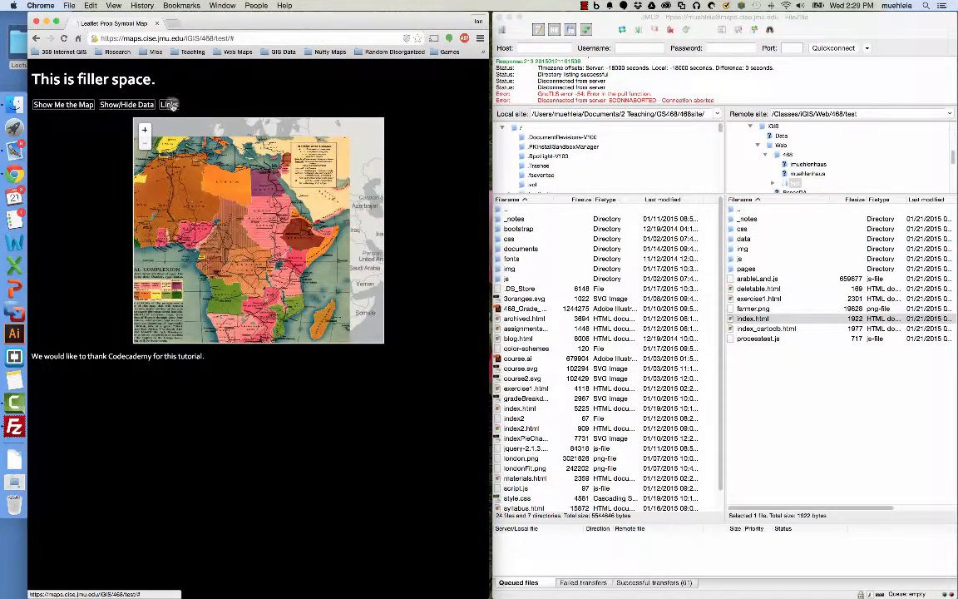
click(129, 104)
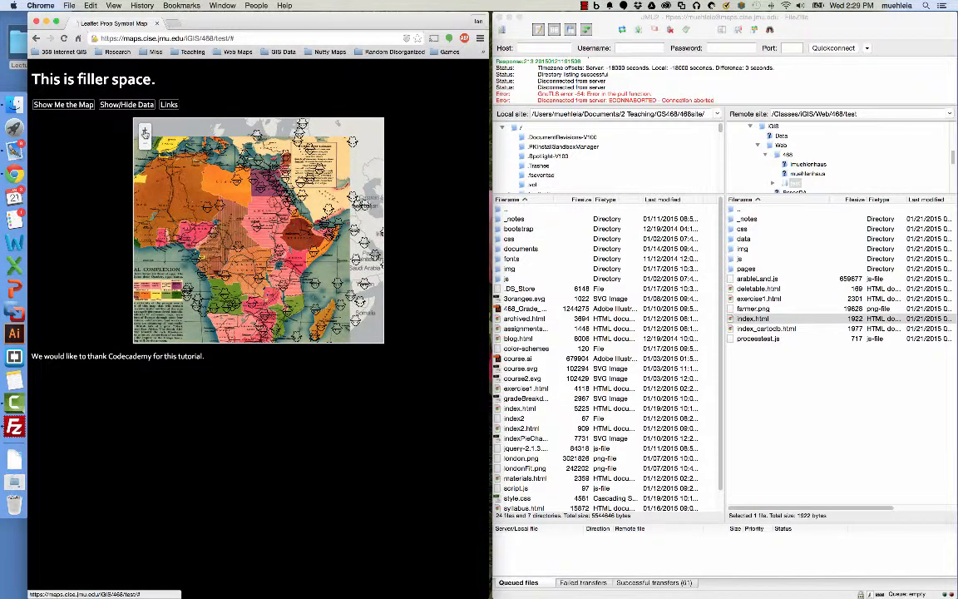
click(145, 133)
click(144, 133)
click(145, 133)
drag(266, 167, 251, 192)
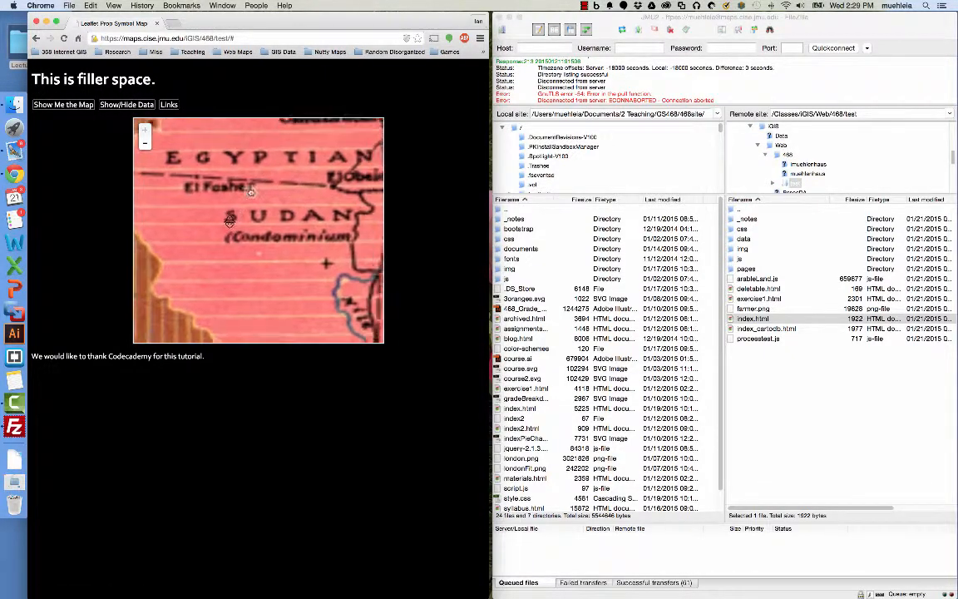
click(229, 225)
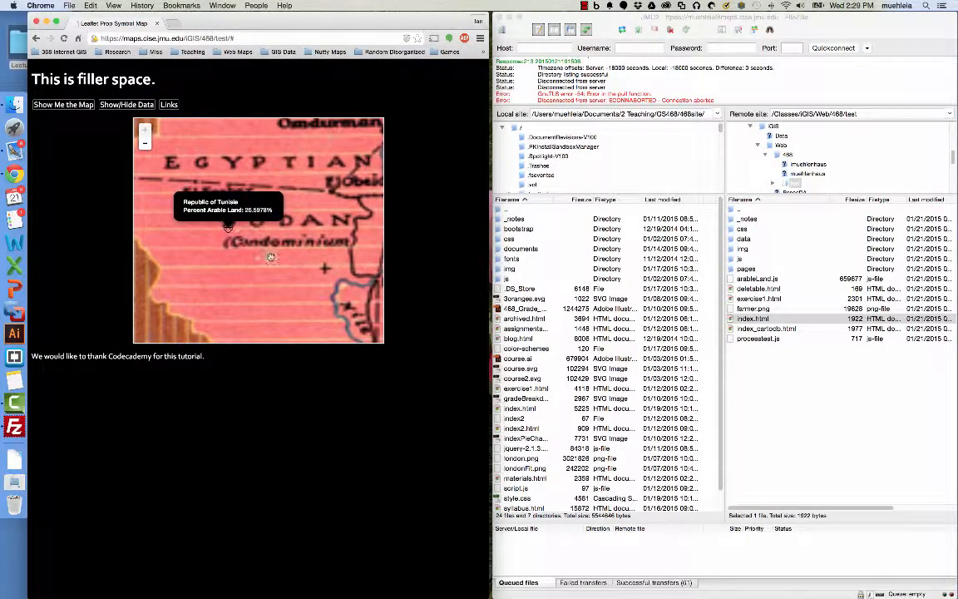